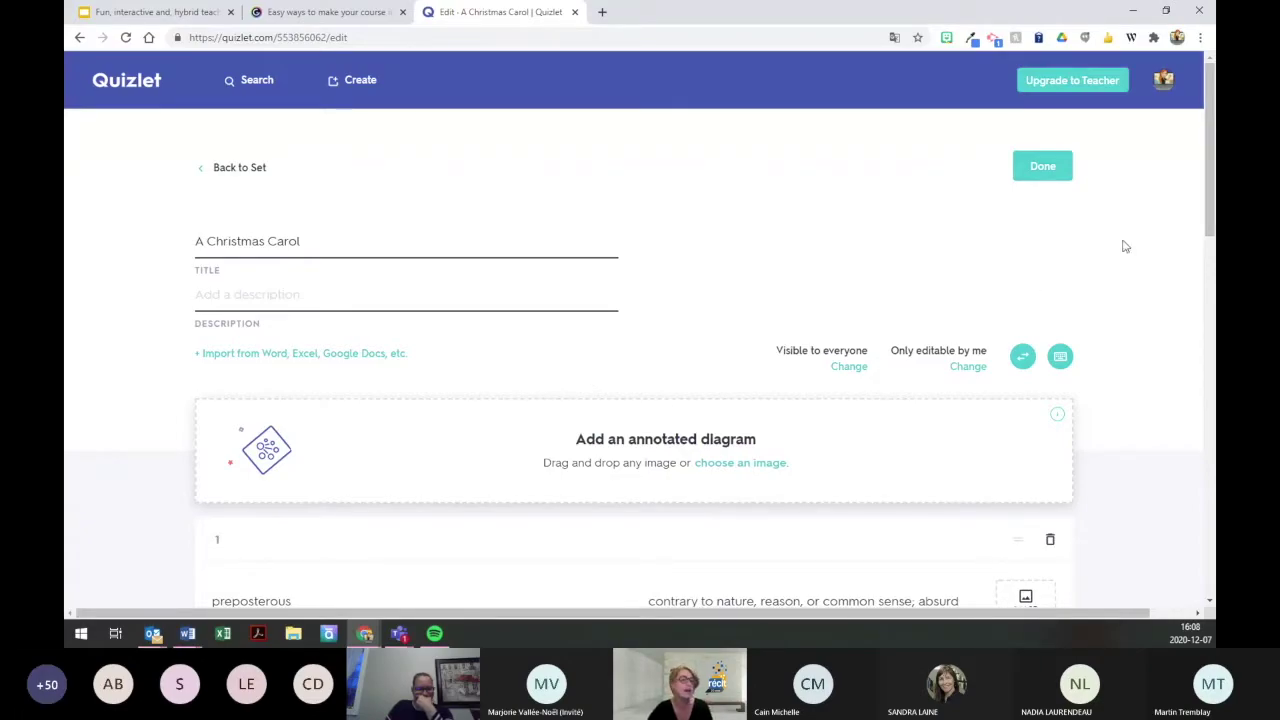
Step: Look at the form for importing terms from Word, Excel or Google Docs into the A Christmas Carol set, and cancel the import
scroll(1210, 215, "down", 2)
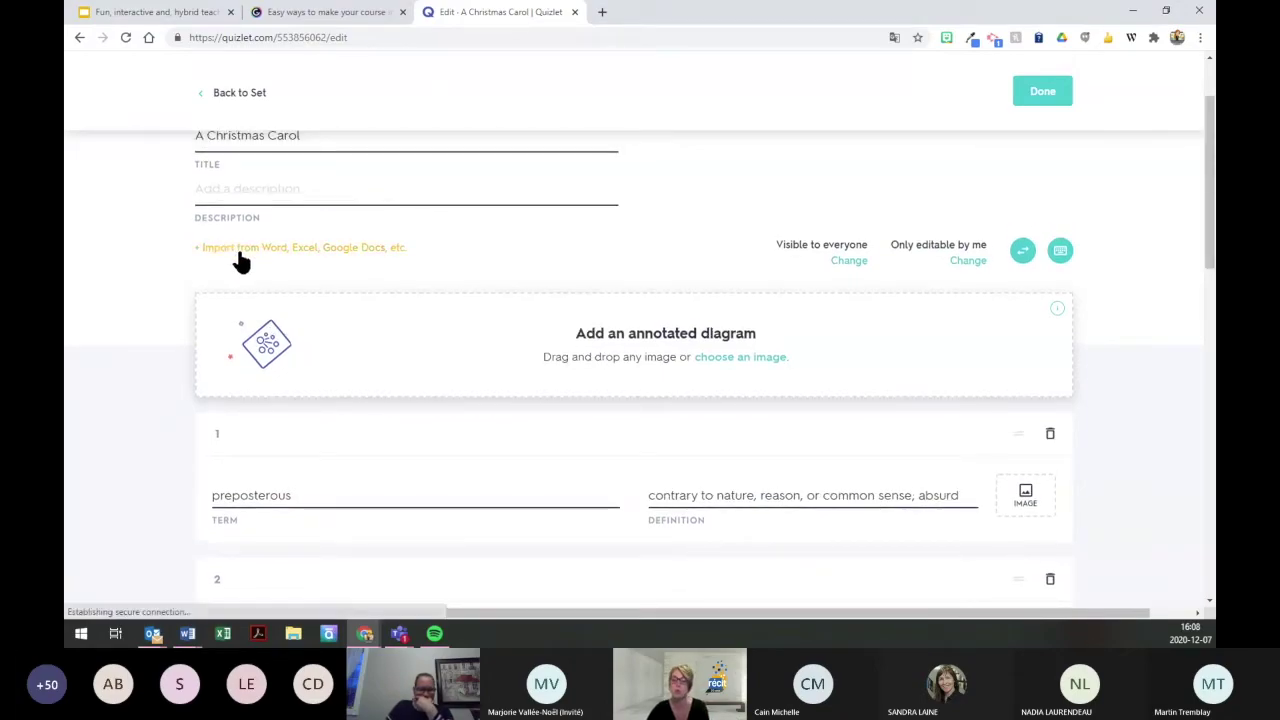
mouse_move(187, 633)
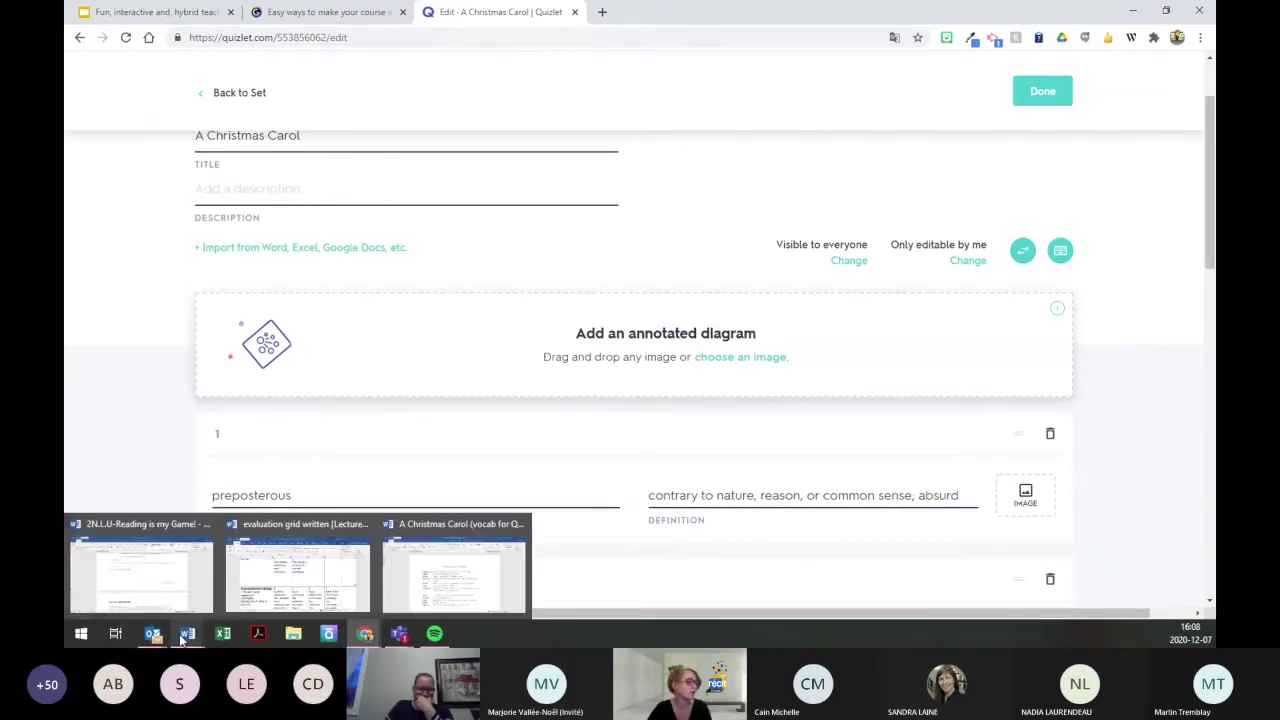
left_click(380, 570)
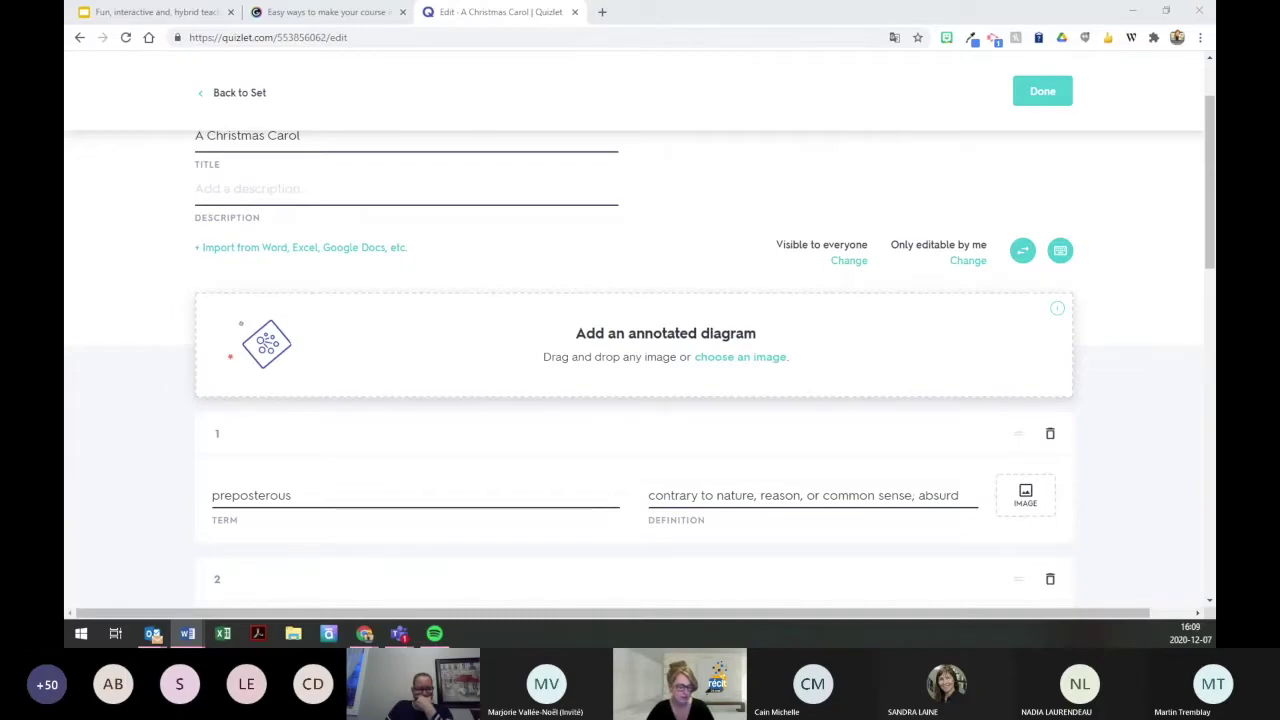
left_click(290, 248)
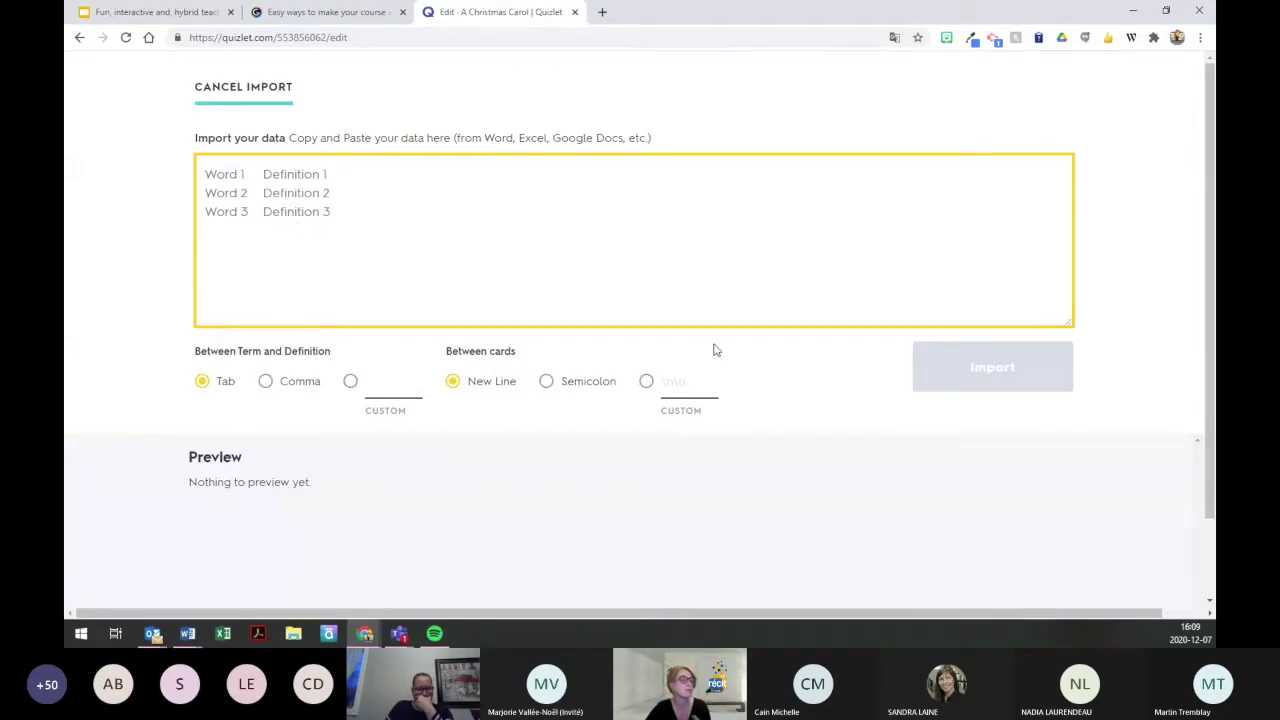
scroll(333, 414, "down", 1)
scroll(389, 417, "up", 1)
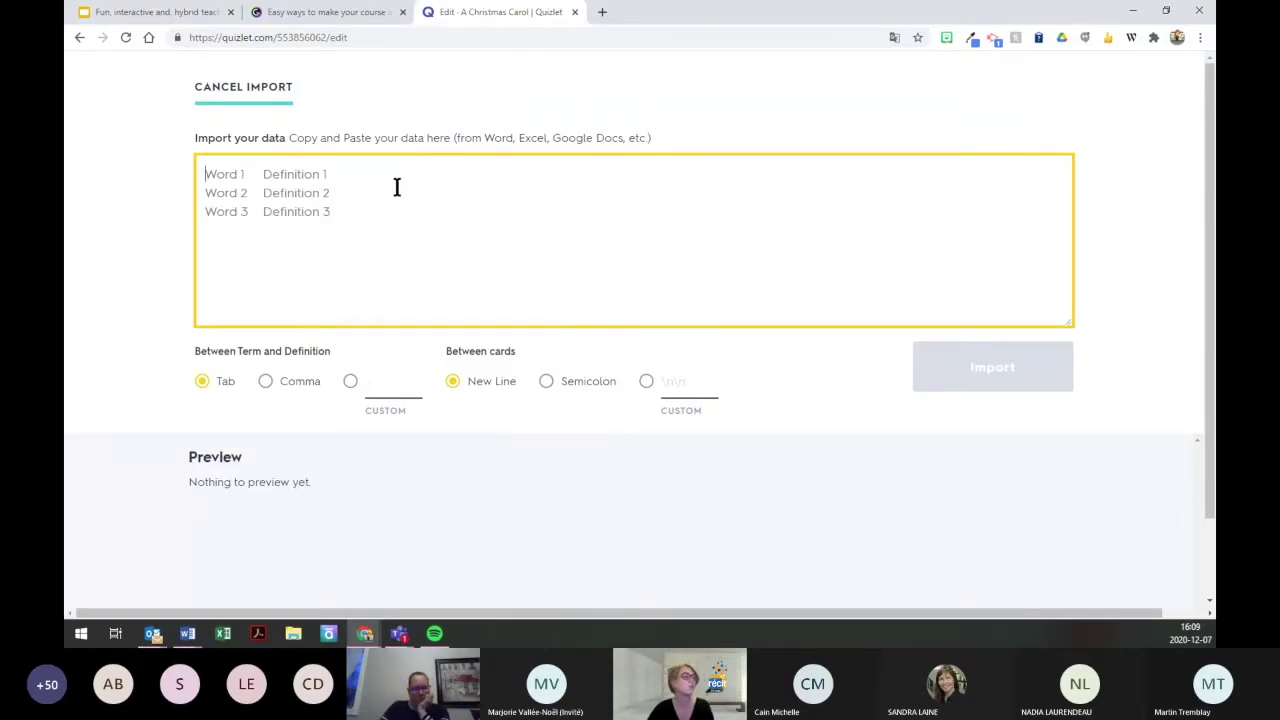
left_click(228, 87)
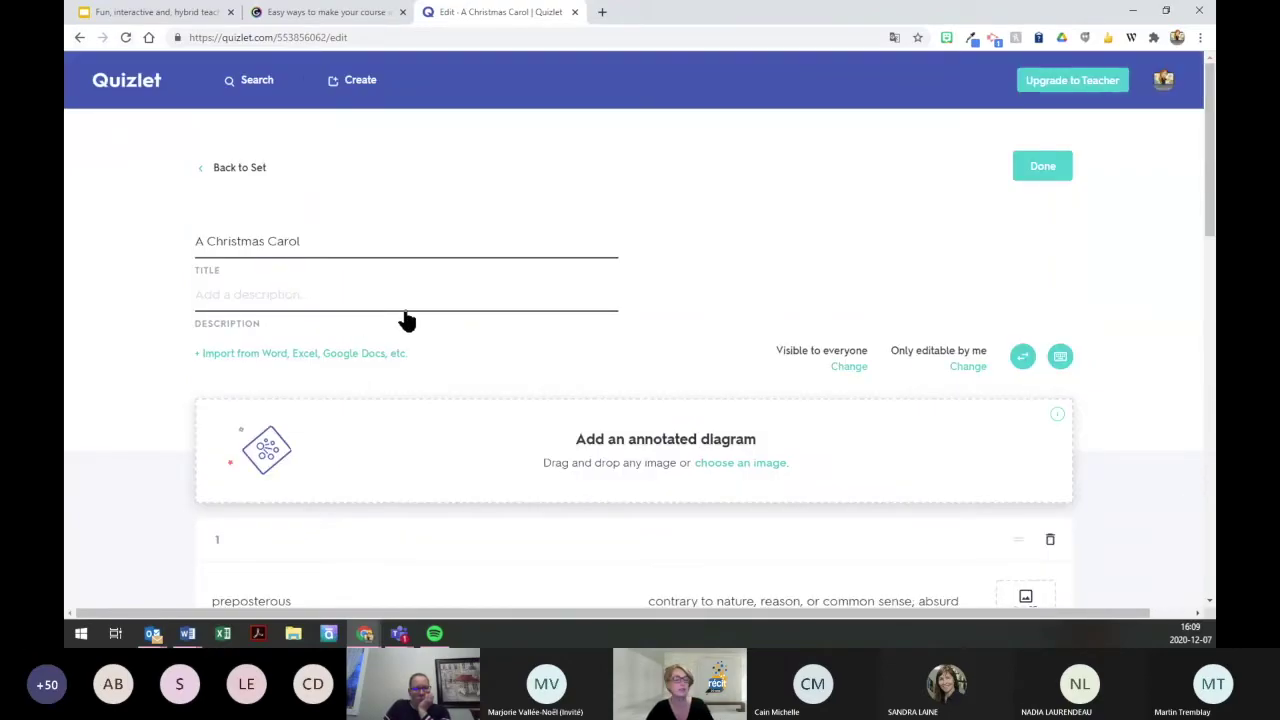
Step: Add a card with the term "Ebenezer Scrooge" and the suggested definition beginning "miserable old man who doesn't care for others"
scroll(1155, 322, "down", 1)
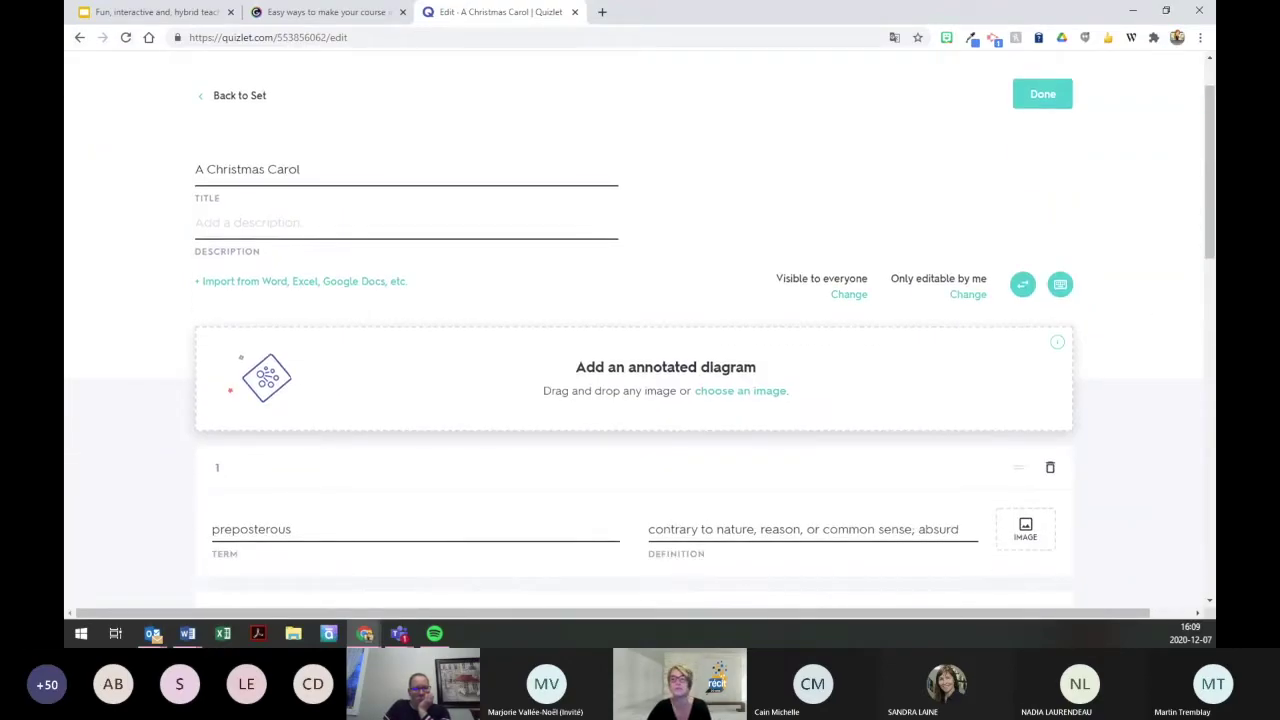
scroll(740, 370, "down", 8)
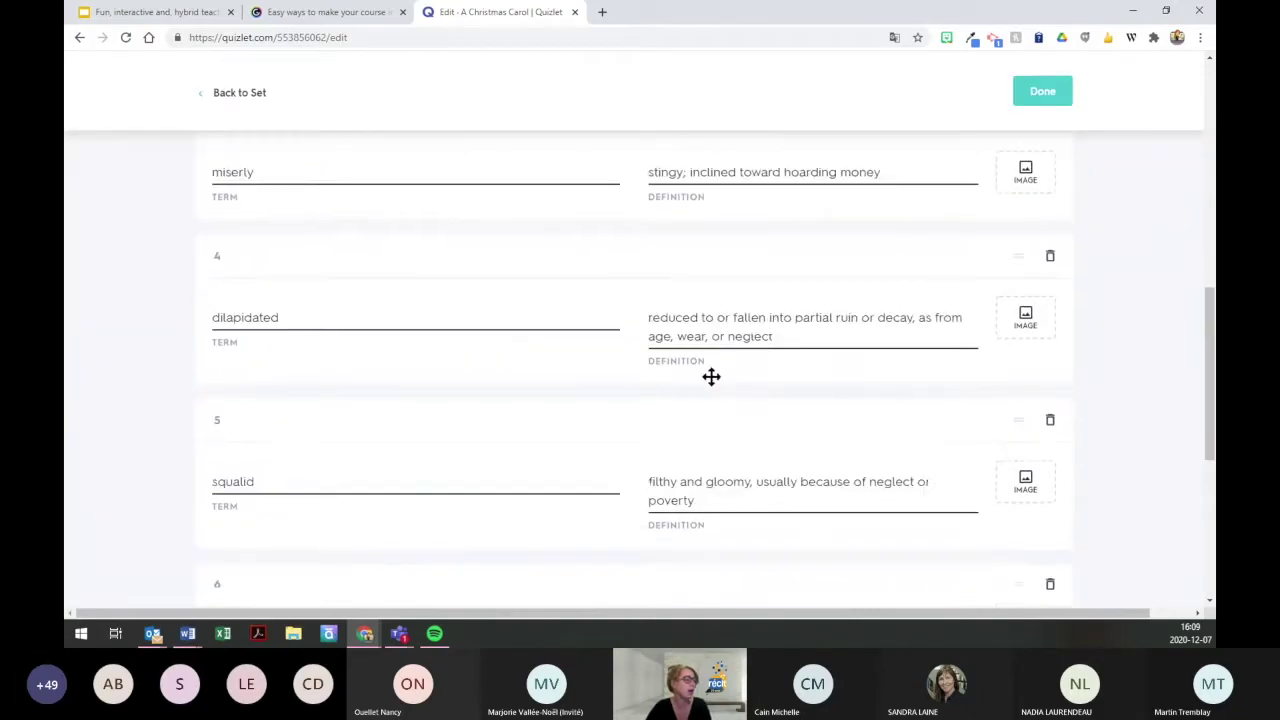
scroll(818, 340, "down", 4)
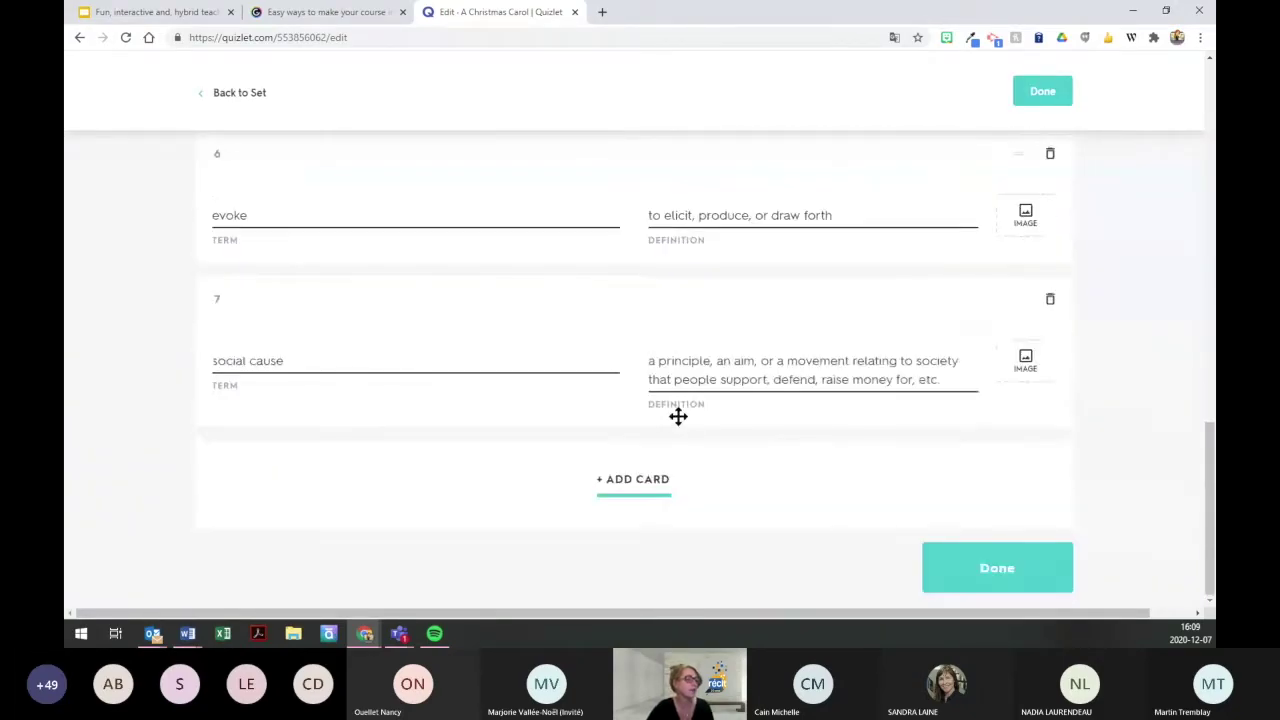
left_click(600, 490)
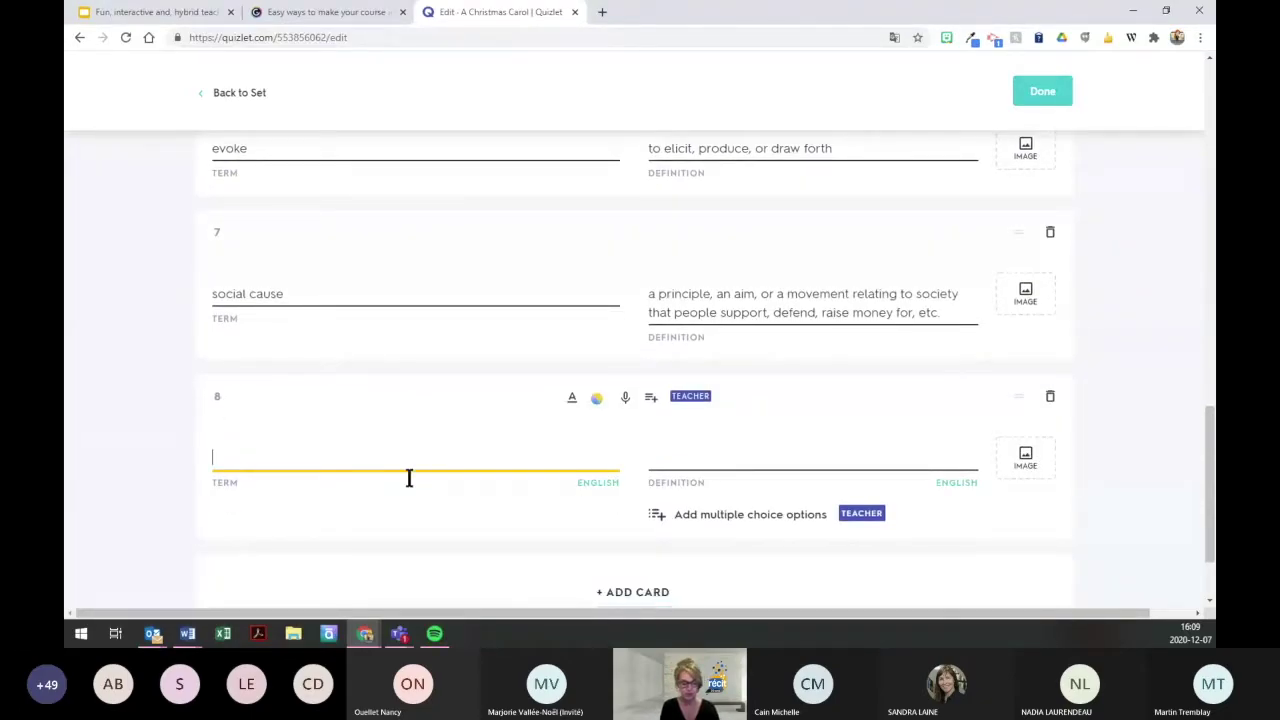
type("Eb")
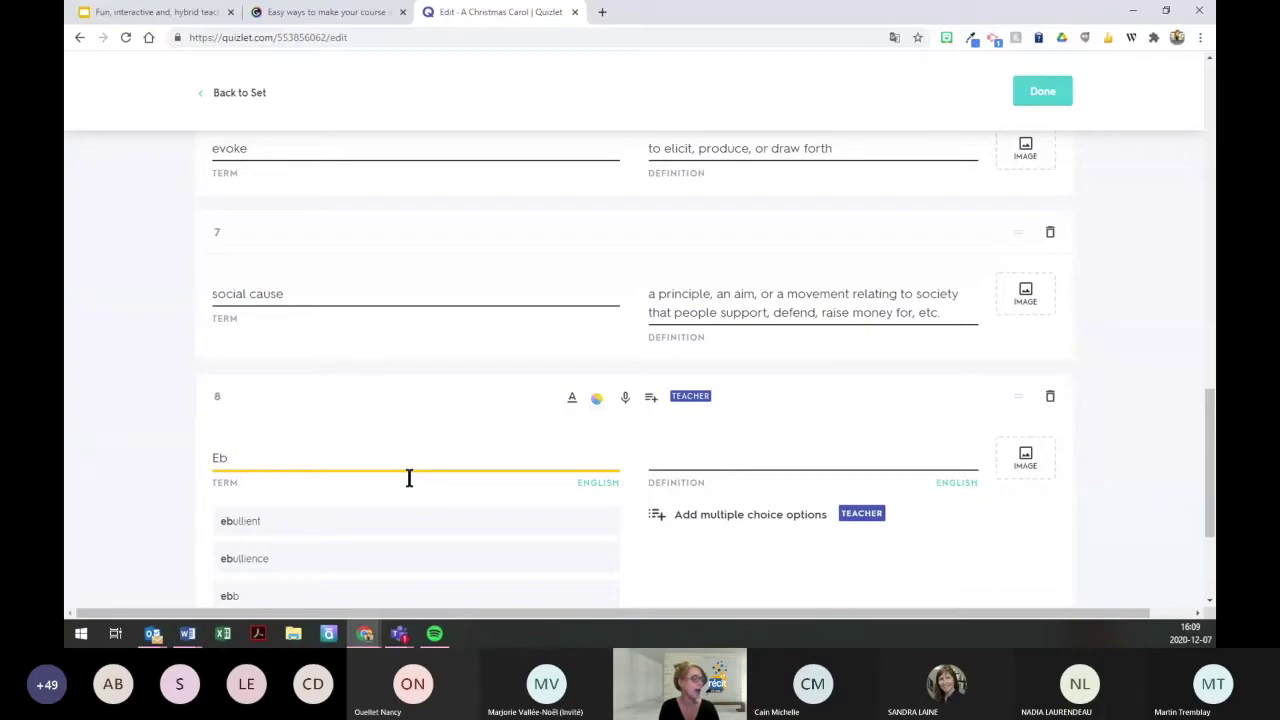
type("ene")
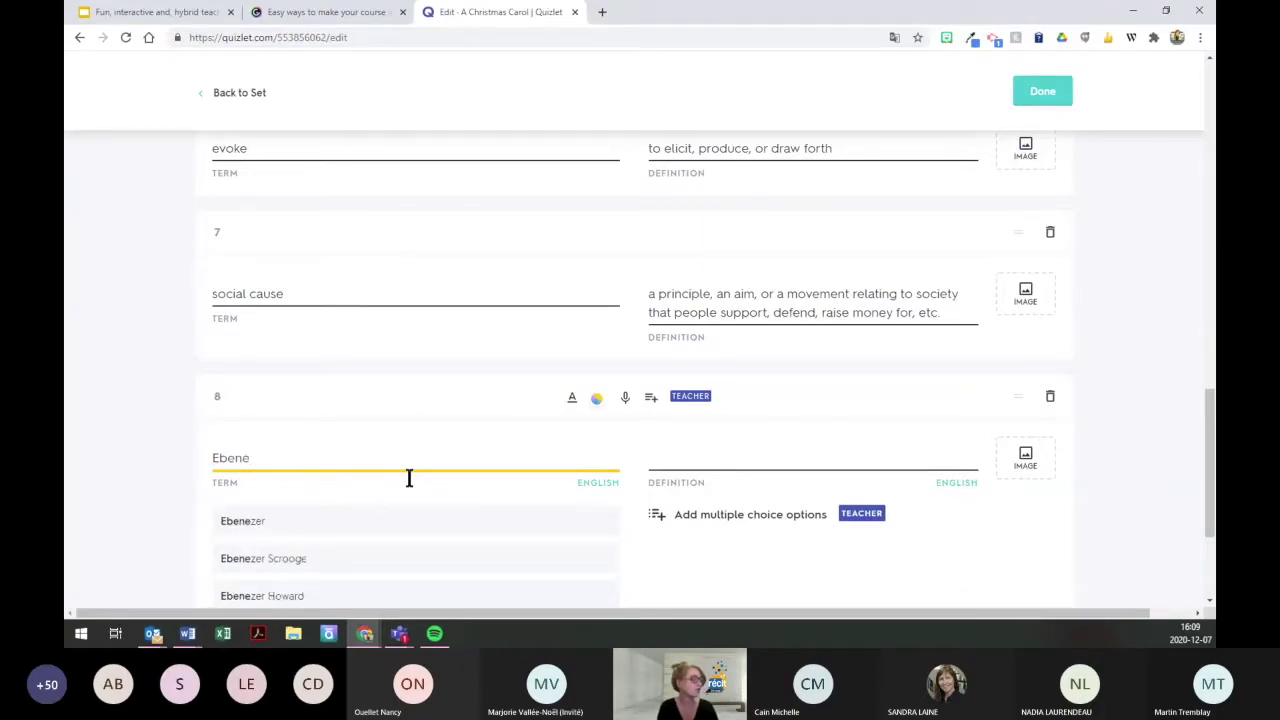
left_click(342, 558)
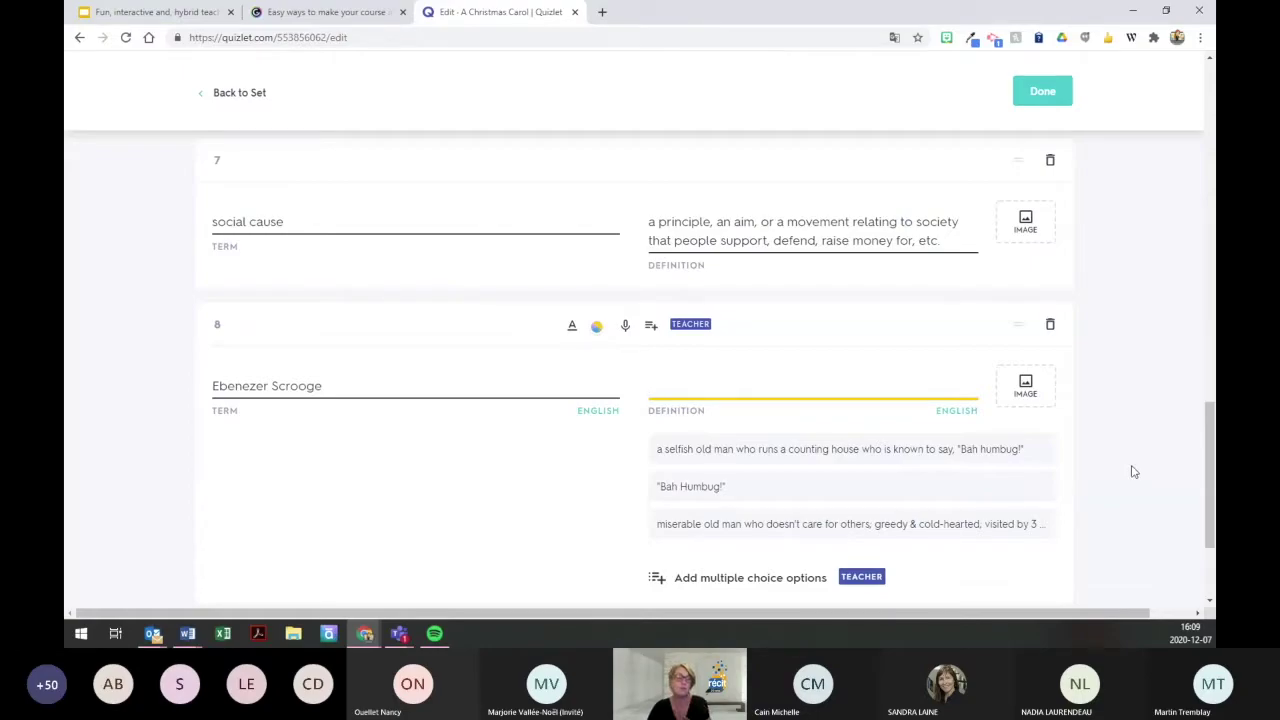
left_click(805, 534)
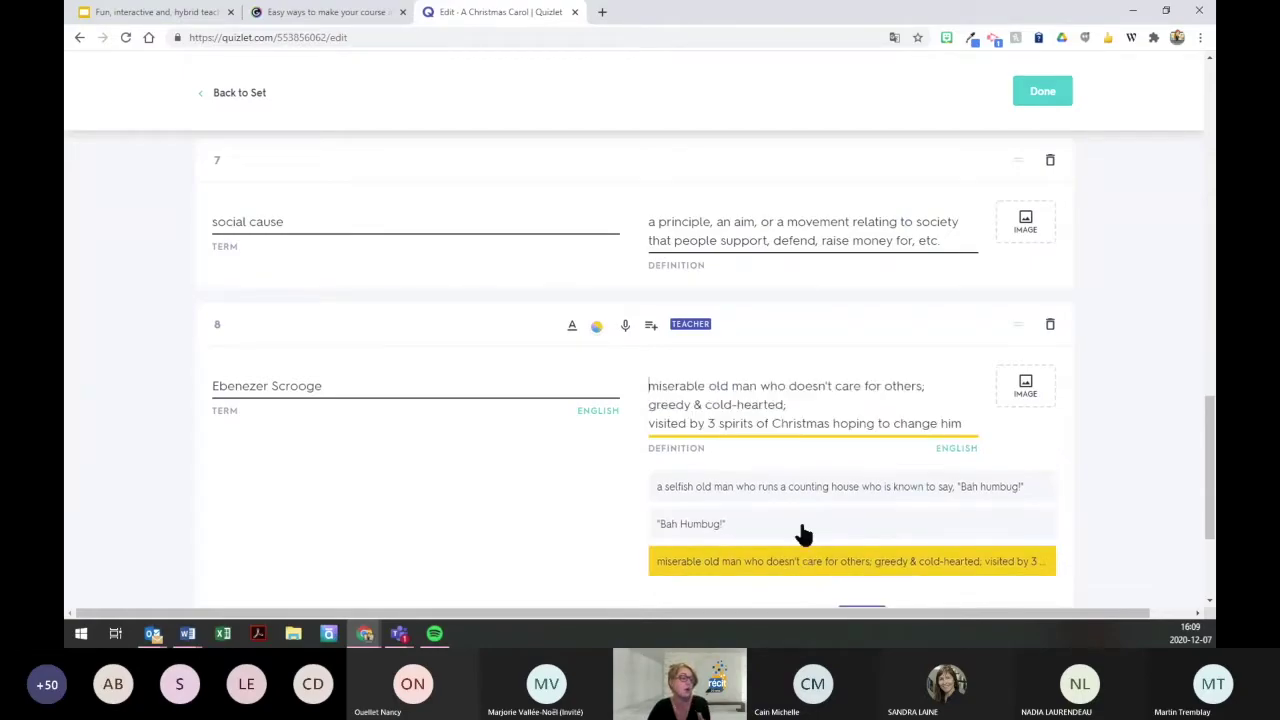
Step: Attach the suggested close-up image of Scrooge's face to the Ebenezer Scrooge card and finish editing the set
left_click(1043, 397)
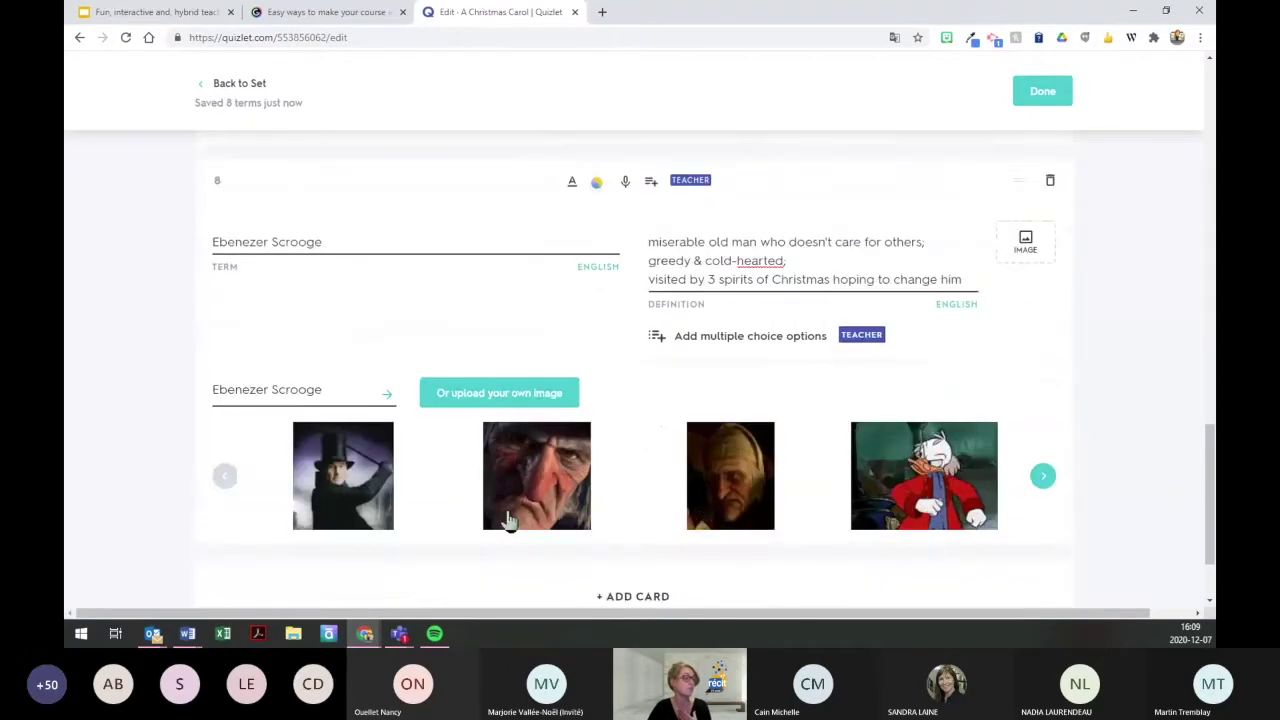
left_click(536, 478)
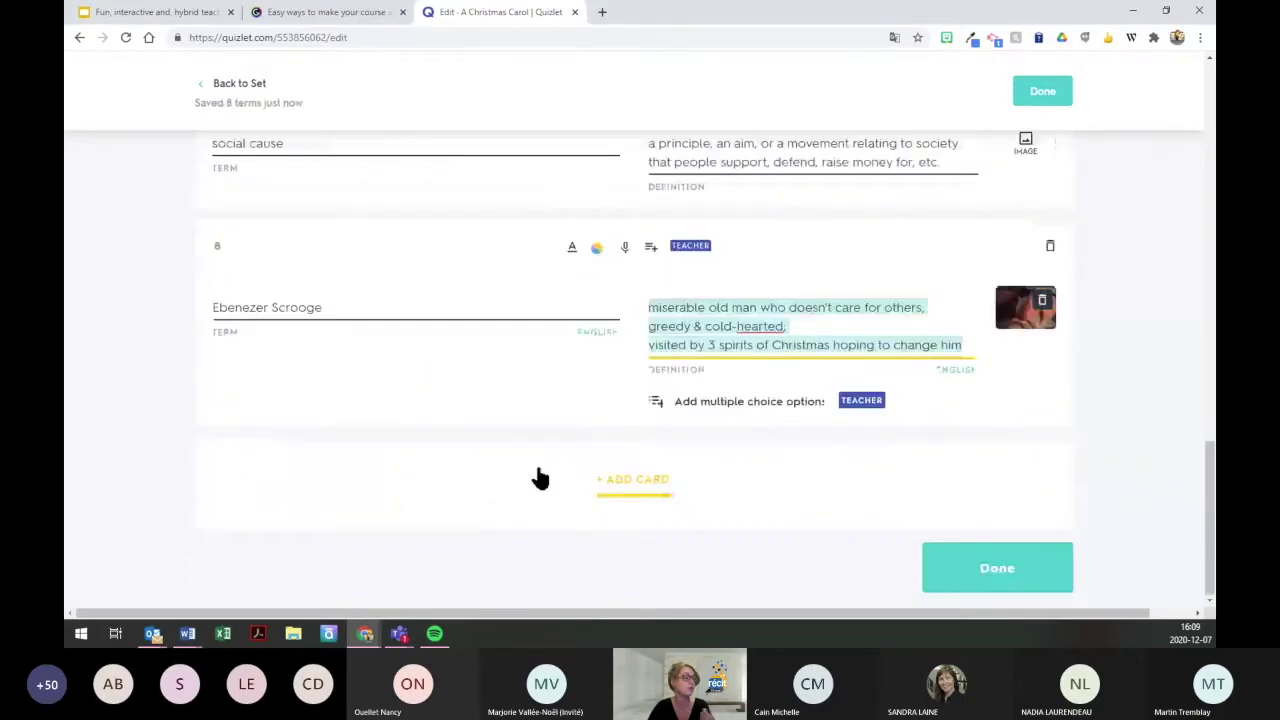
left_click(994, 563)
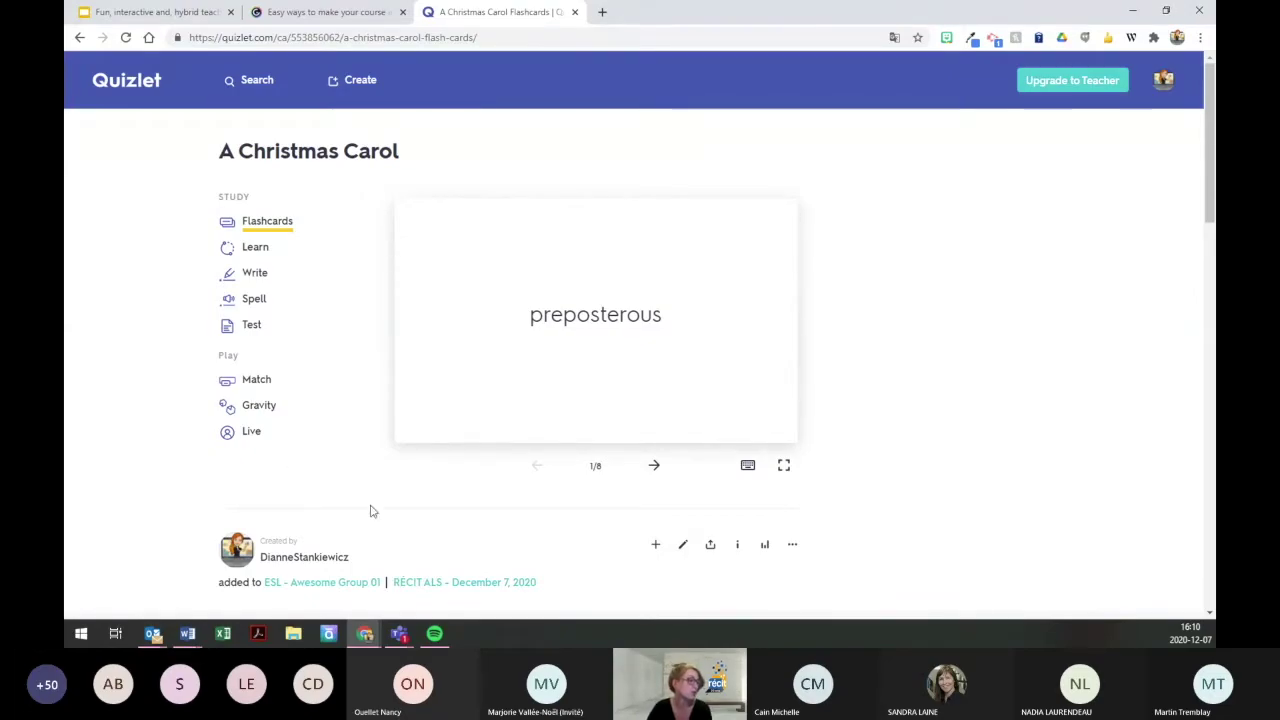
Step: Set up a Quizlet Live game for individuals from the A Christmas Carol set, create it with the joined players and start it
left_click(252, 438)
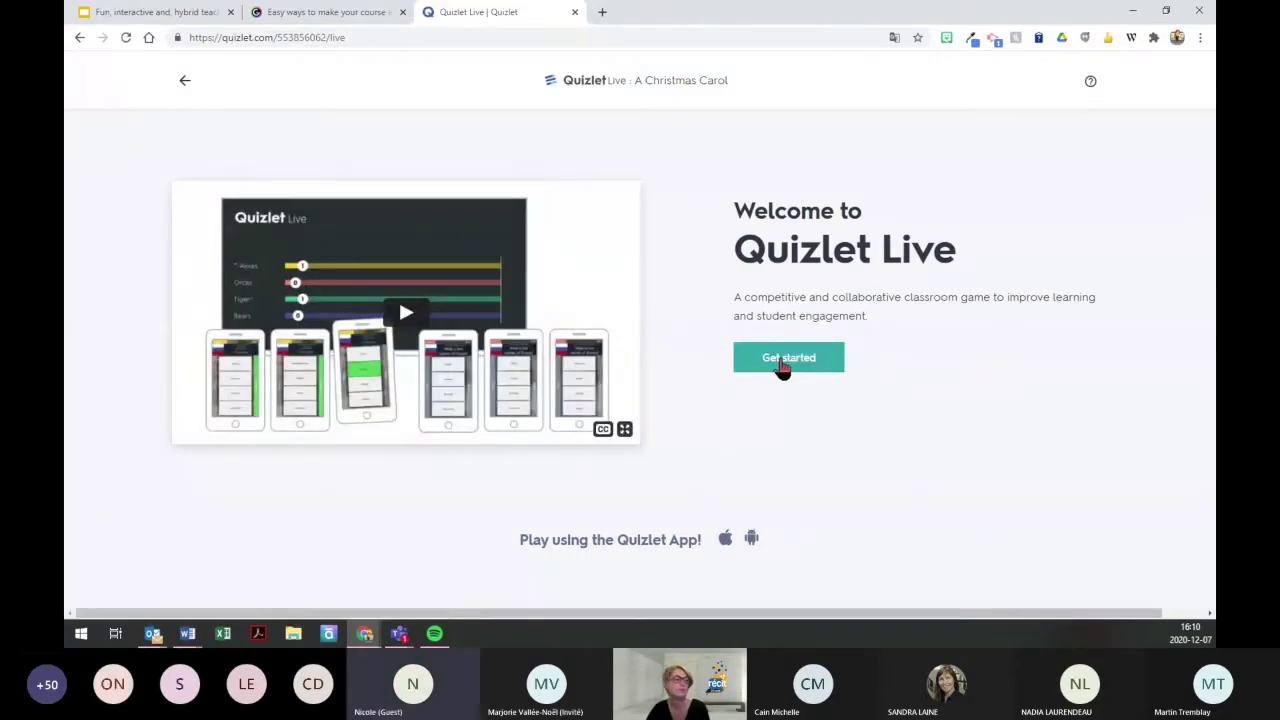
left_click(783, 365)
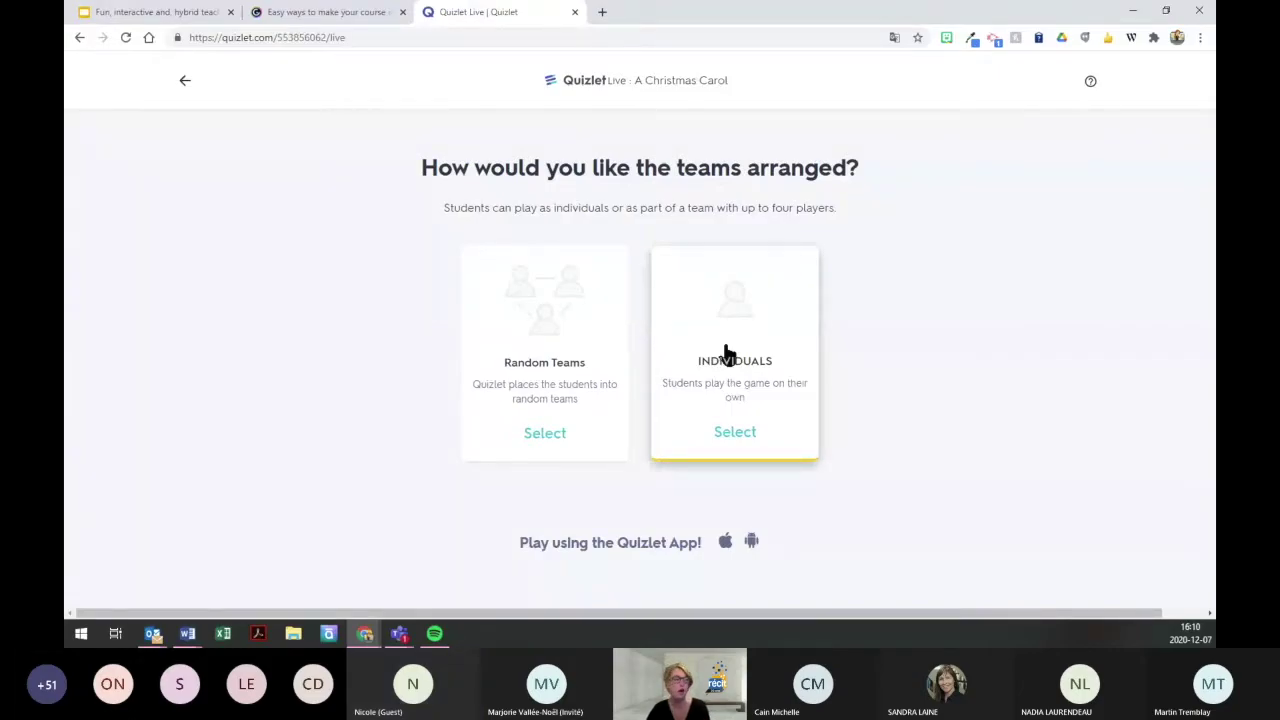
left_click(727, 355)
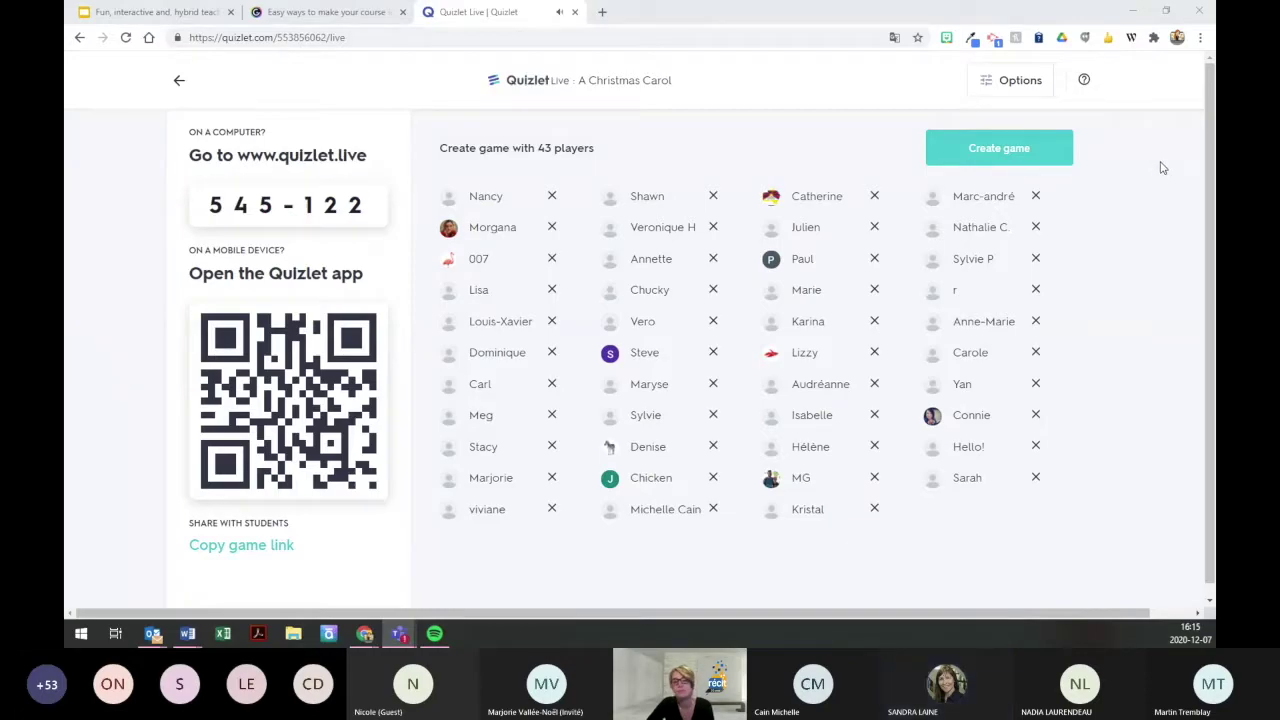
left_click(975, 150)
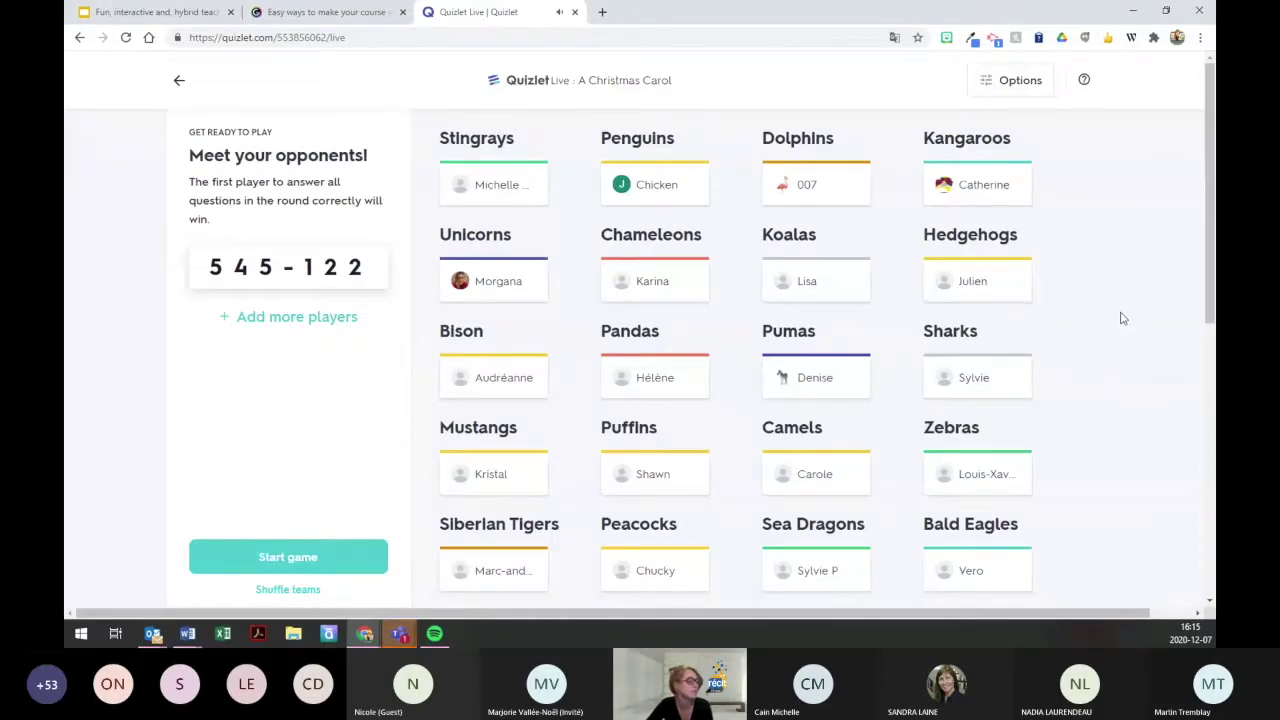
left_click(311, 562)
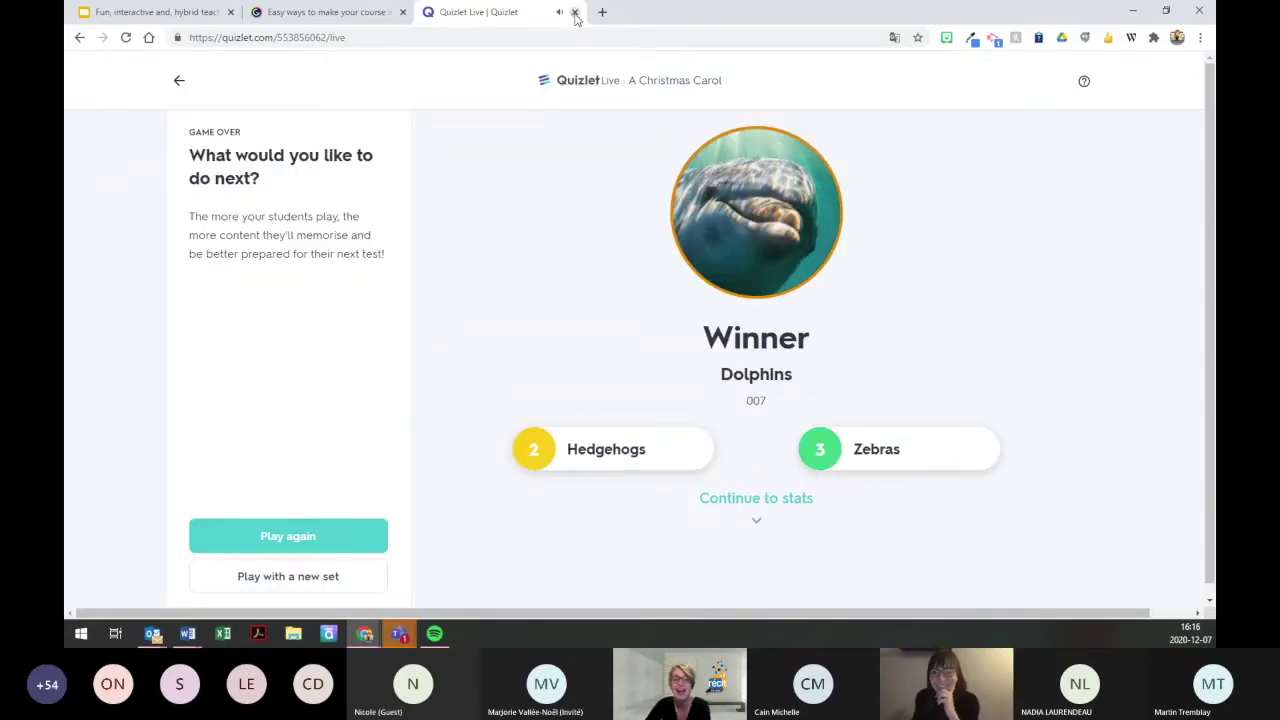
Step: Review all the "What we learnt" cards in the finished game's stats and close the Quizlet Live page
left_click(755, 502)
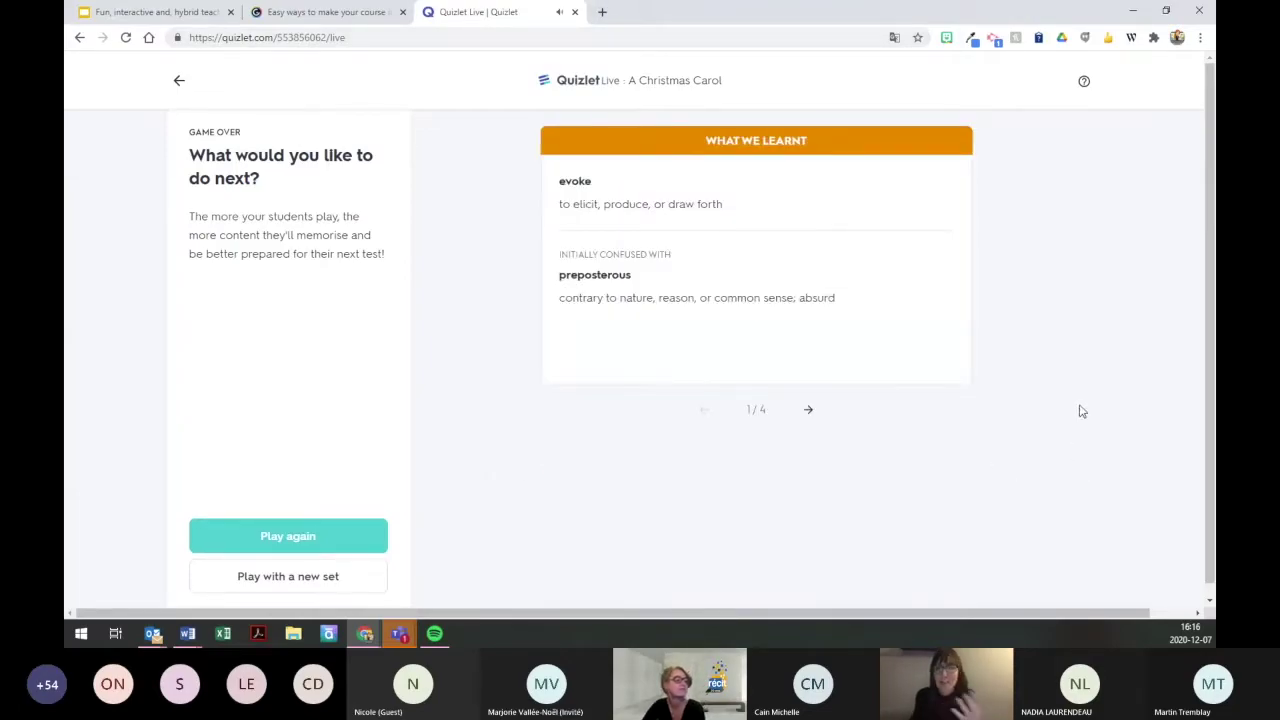
left_click(811, 415)
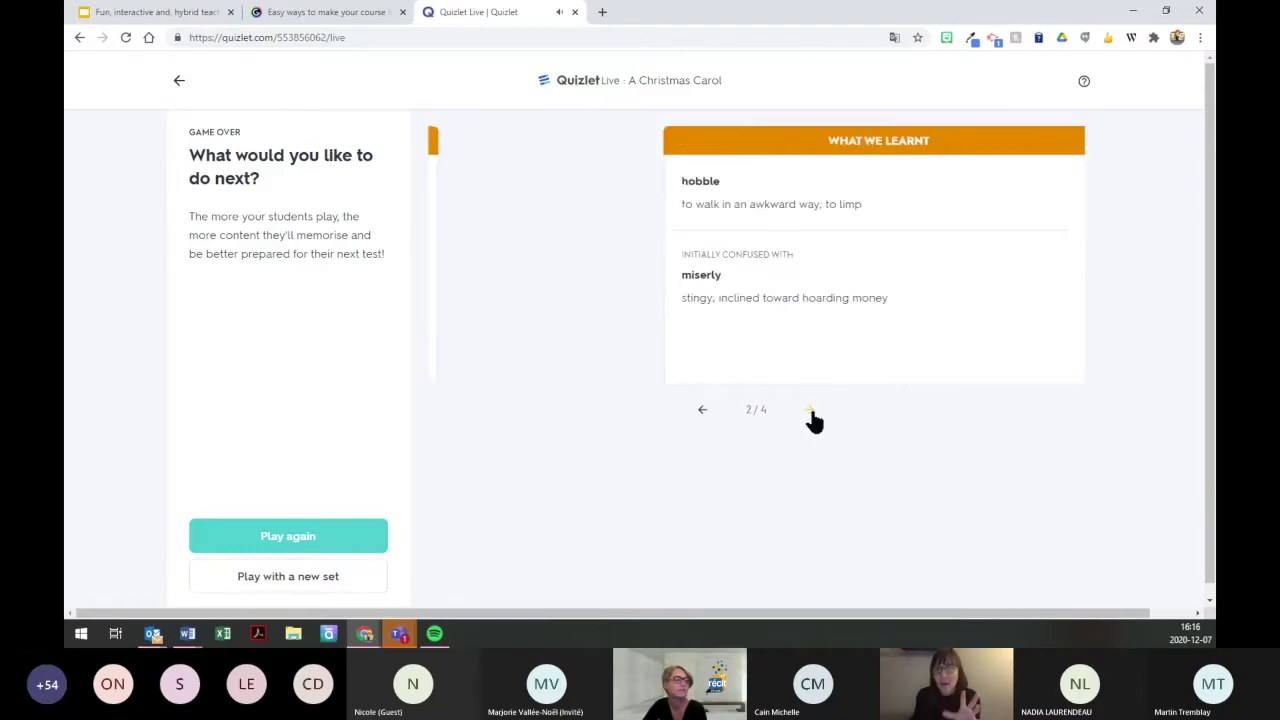
left_click(811, 415)
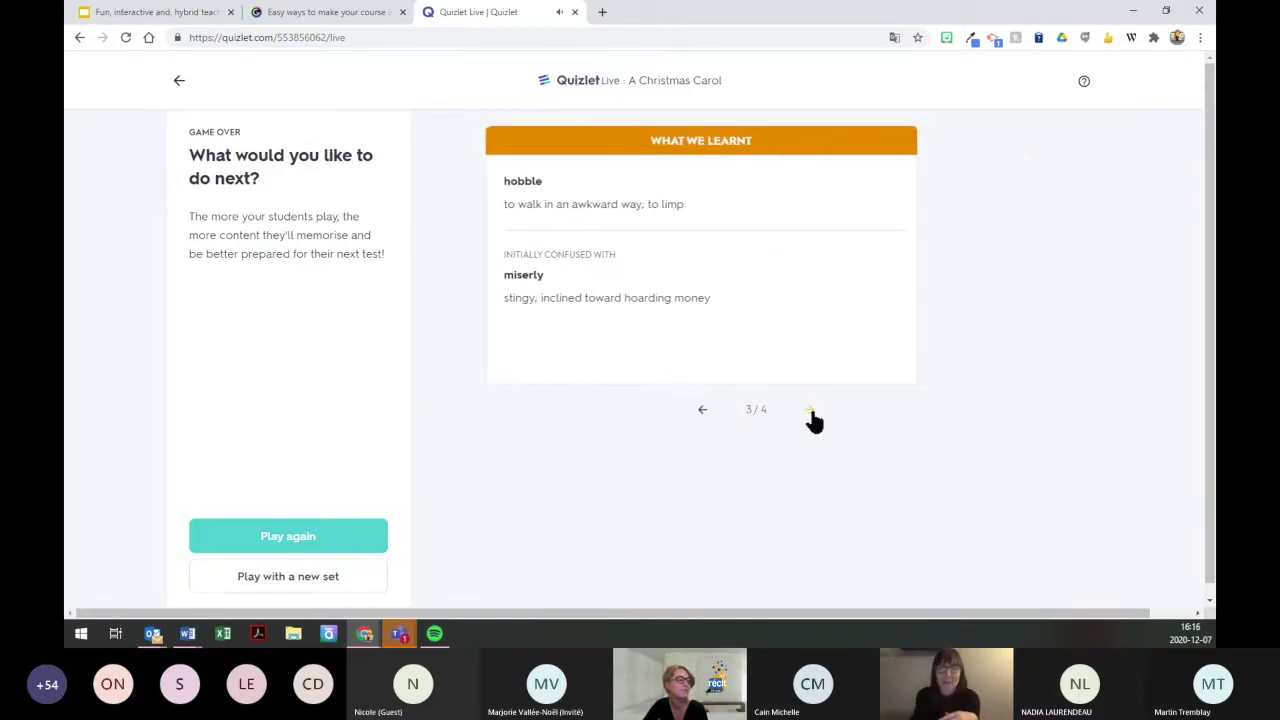
left_click(811, 415)
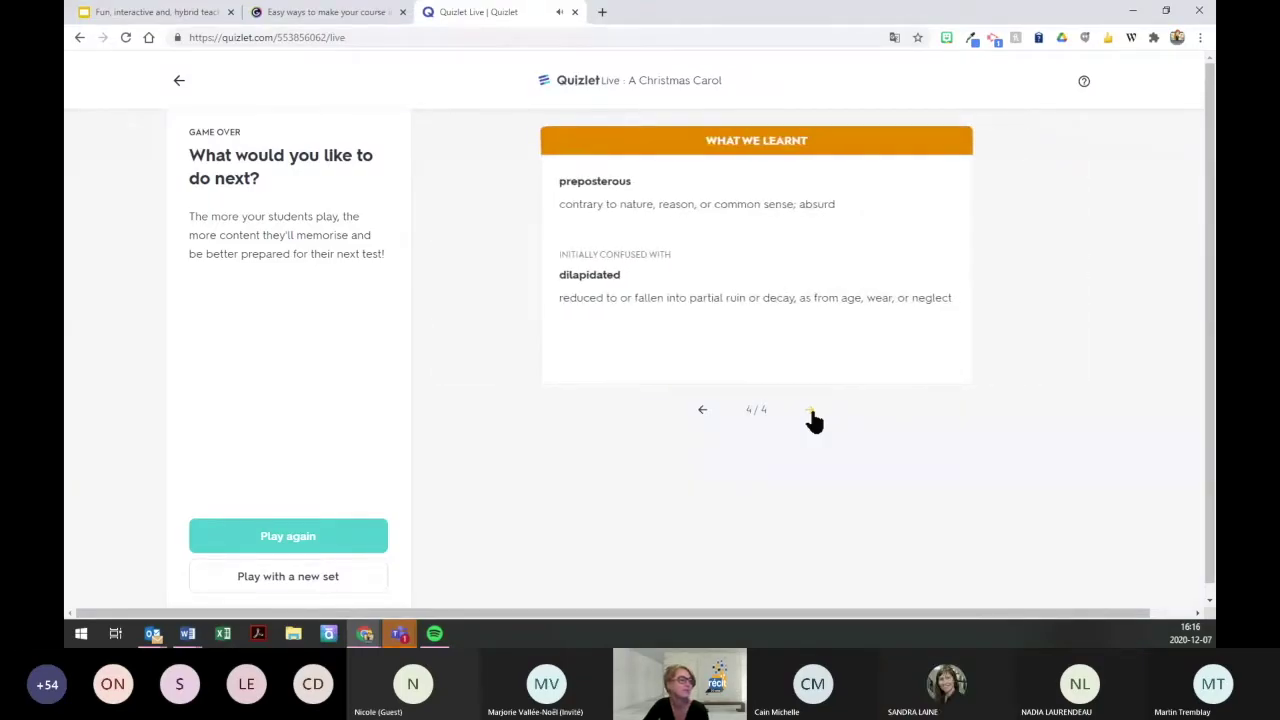
left_click(575, 12)
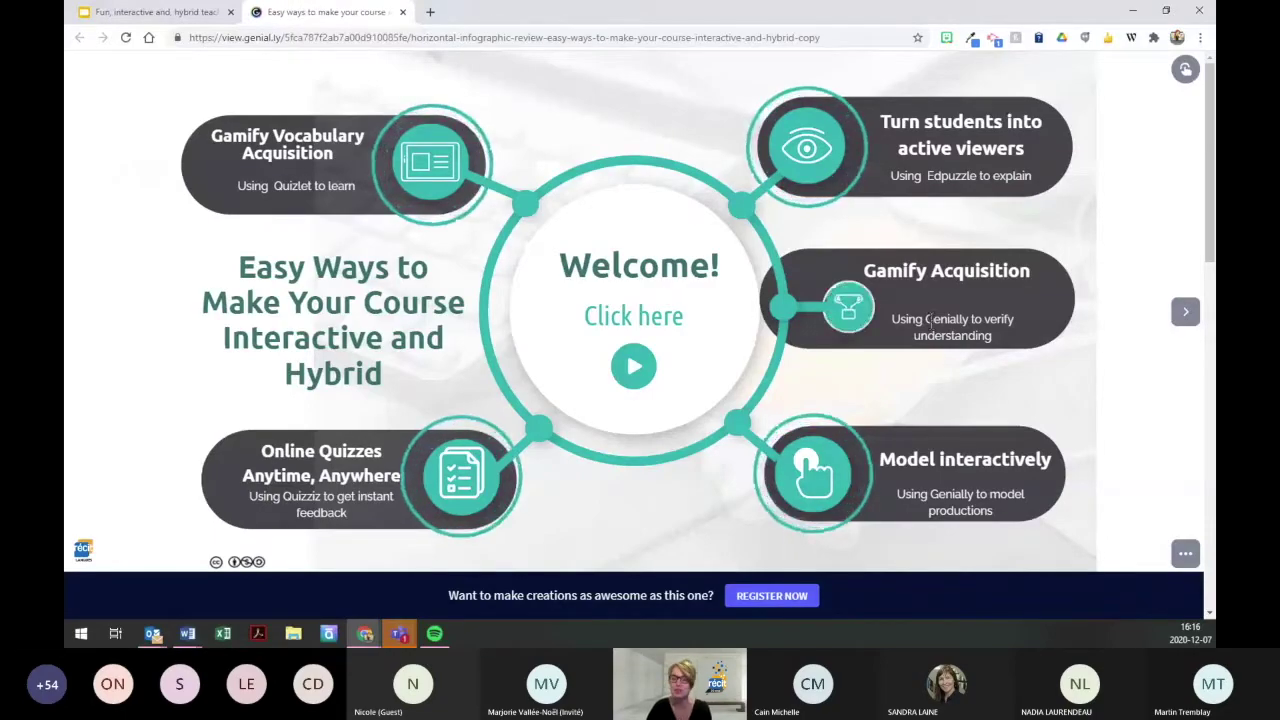
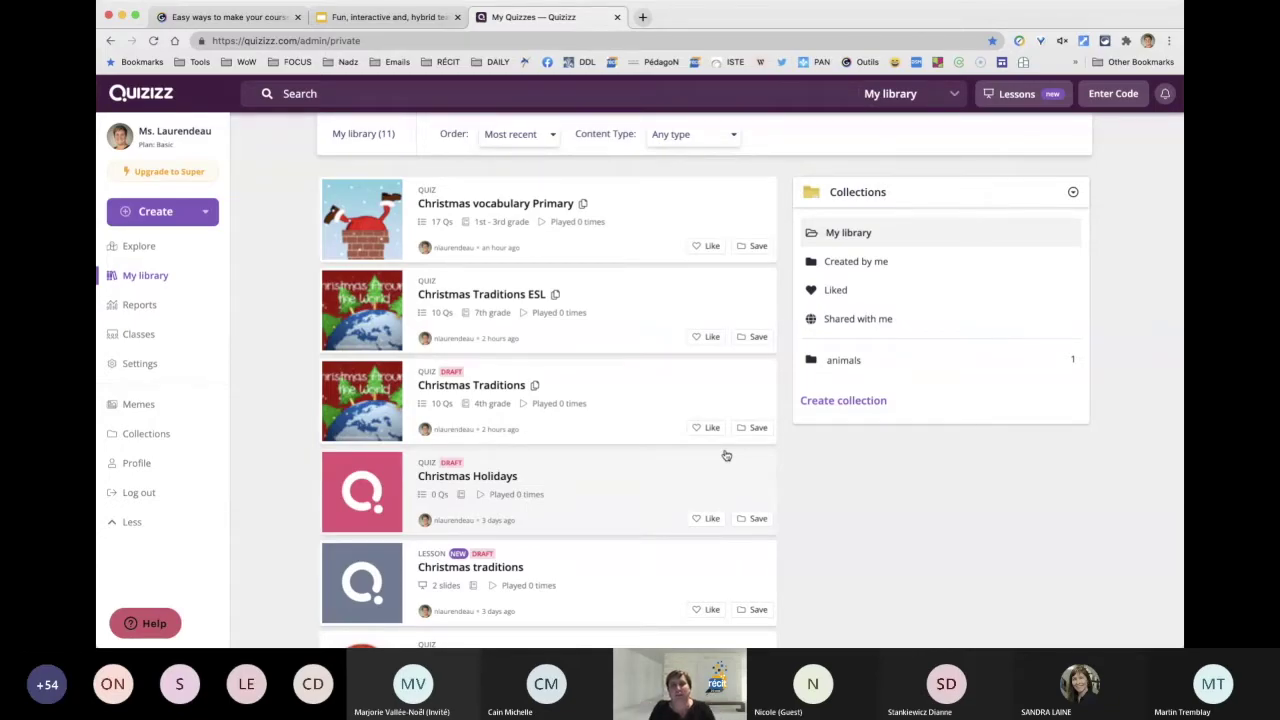
Step: Open the "Christmas vocabulary Primary" quiz from the Quizizz library and look over its first questions
left_click(145, 280)
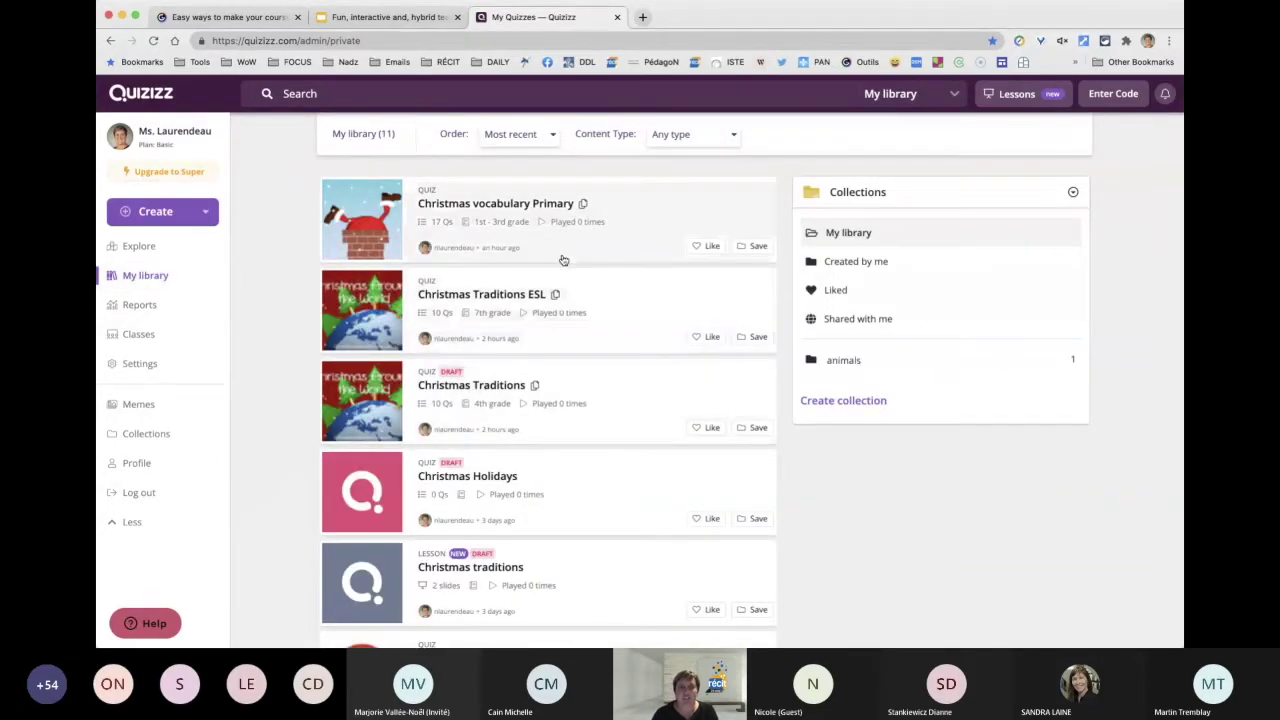
left_click(669, 209)
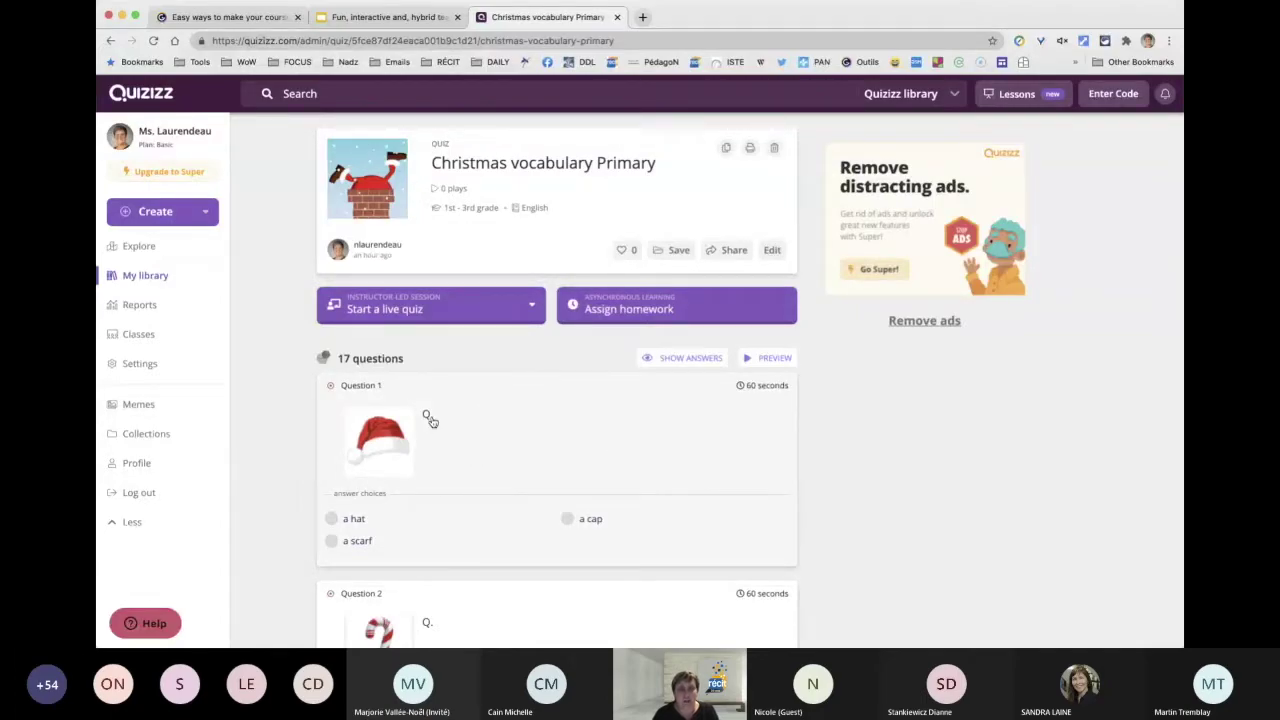
scroll(450, 538, "down", 2)
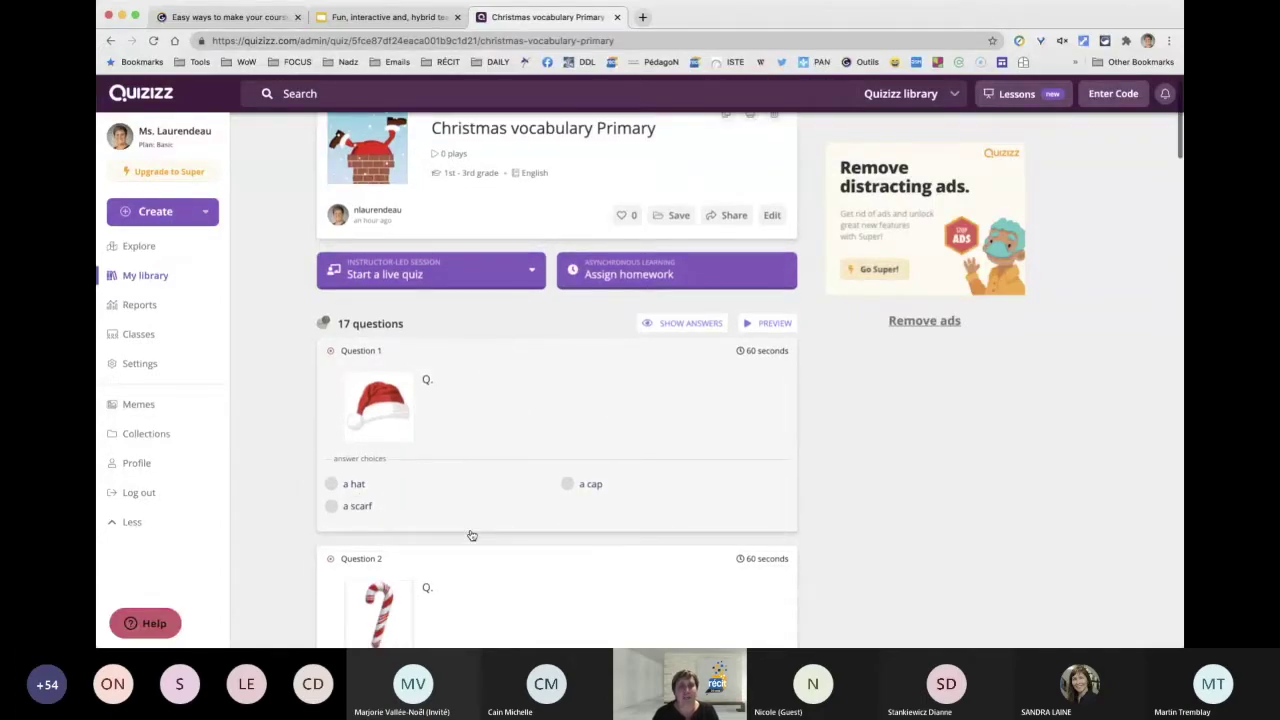
scroll(472, 541, "up", 2)
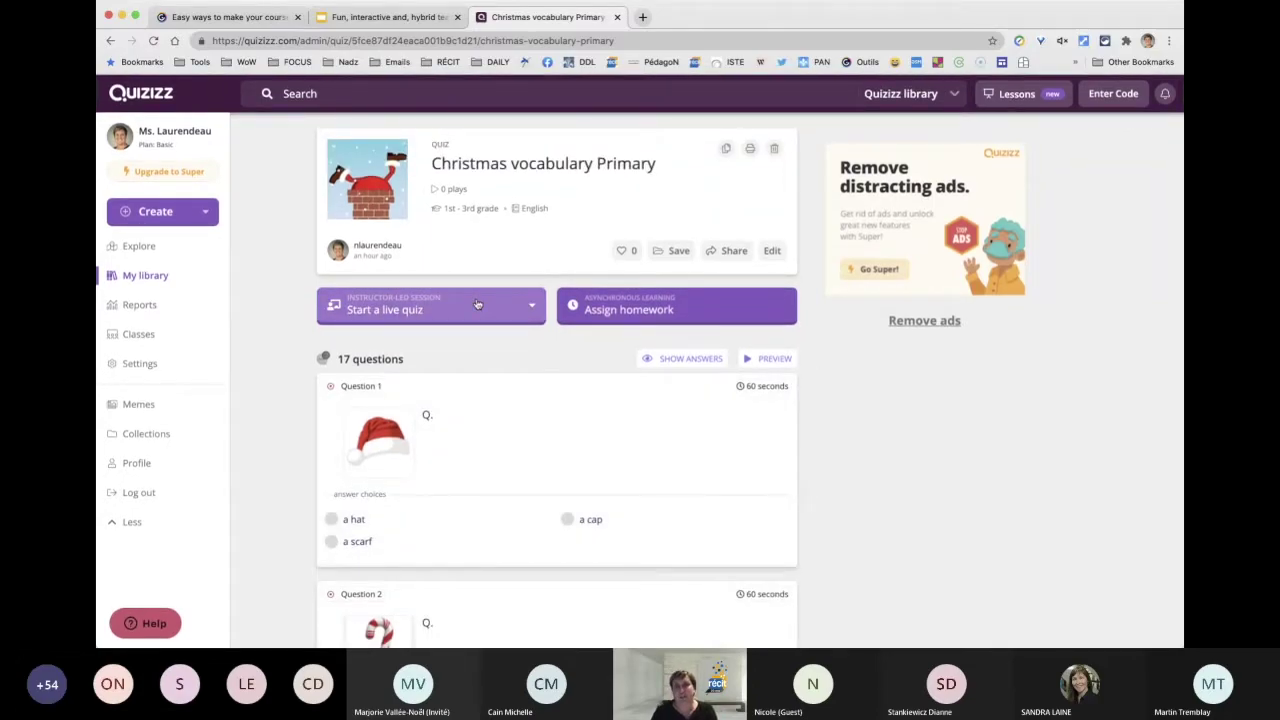
Step: View the Quizizz quiz reports, the class list and the page for exploring public quizzes
left_click(134, 311)
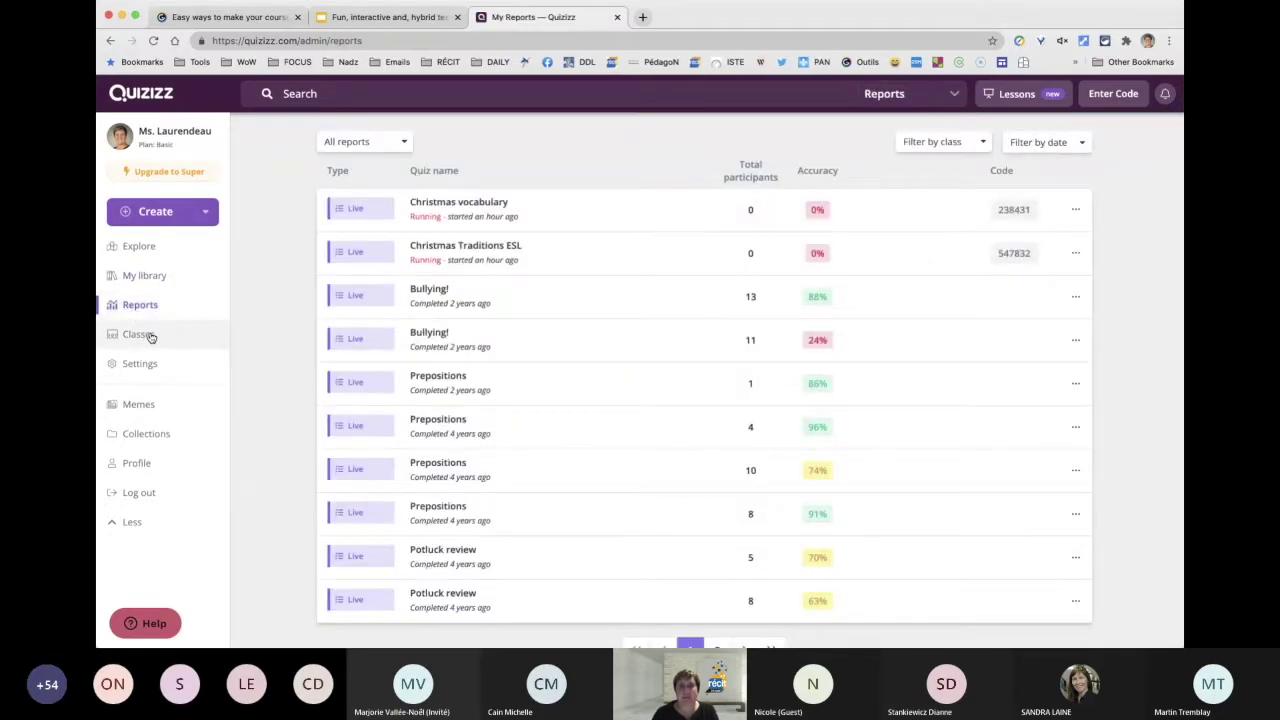
left_click(140, 335)
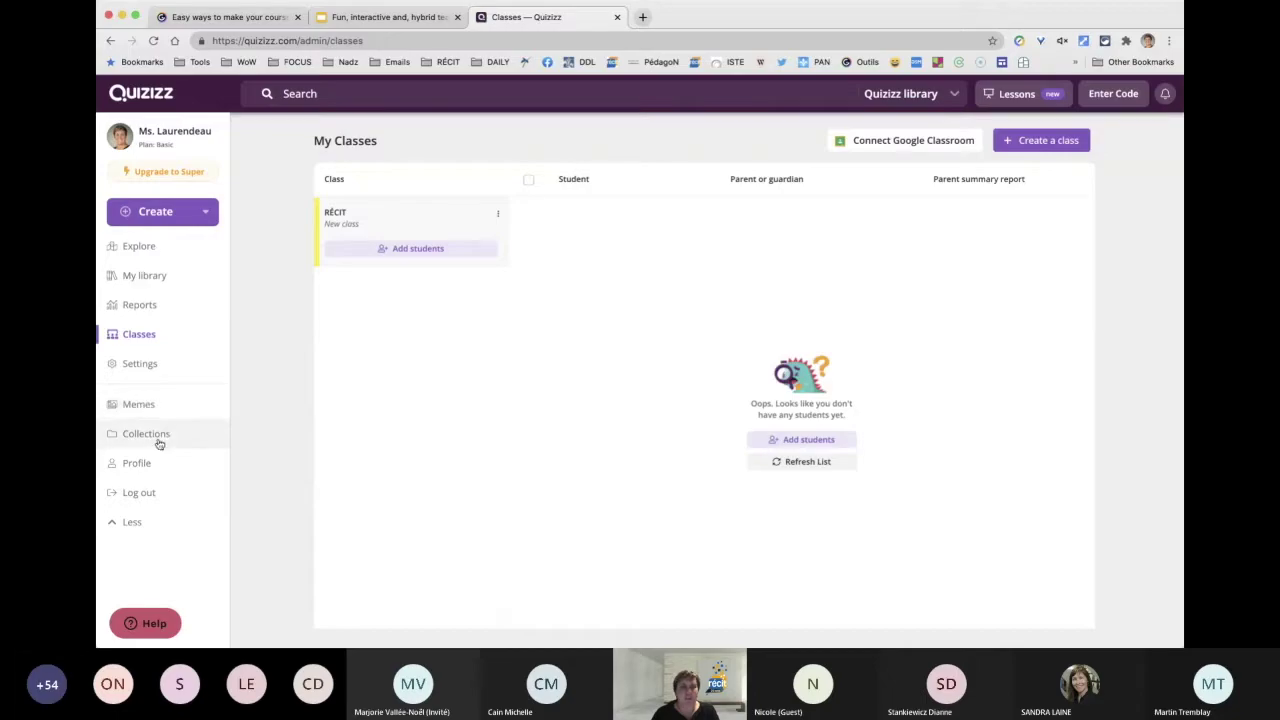
left_click(172, 259)
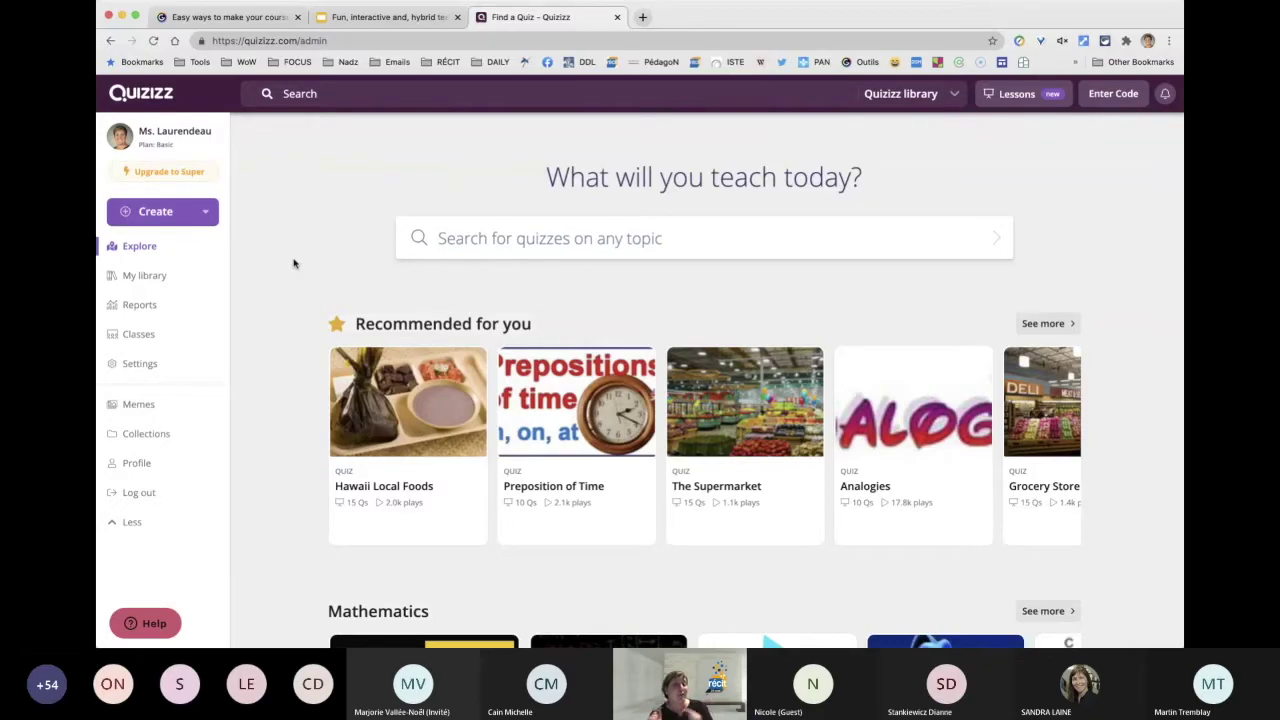
Step: Create a new quiz named "TEst" with Geography as its subject and exit its editor without adding questions
left_click(204, 213)
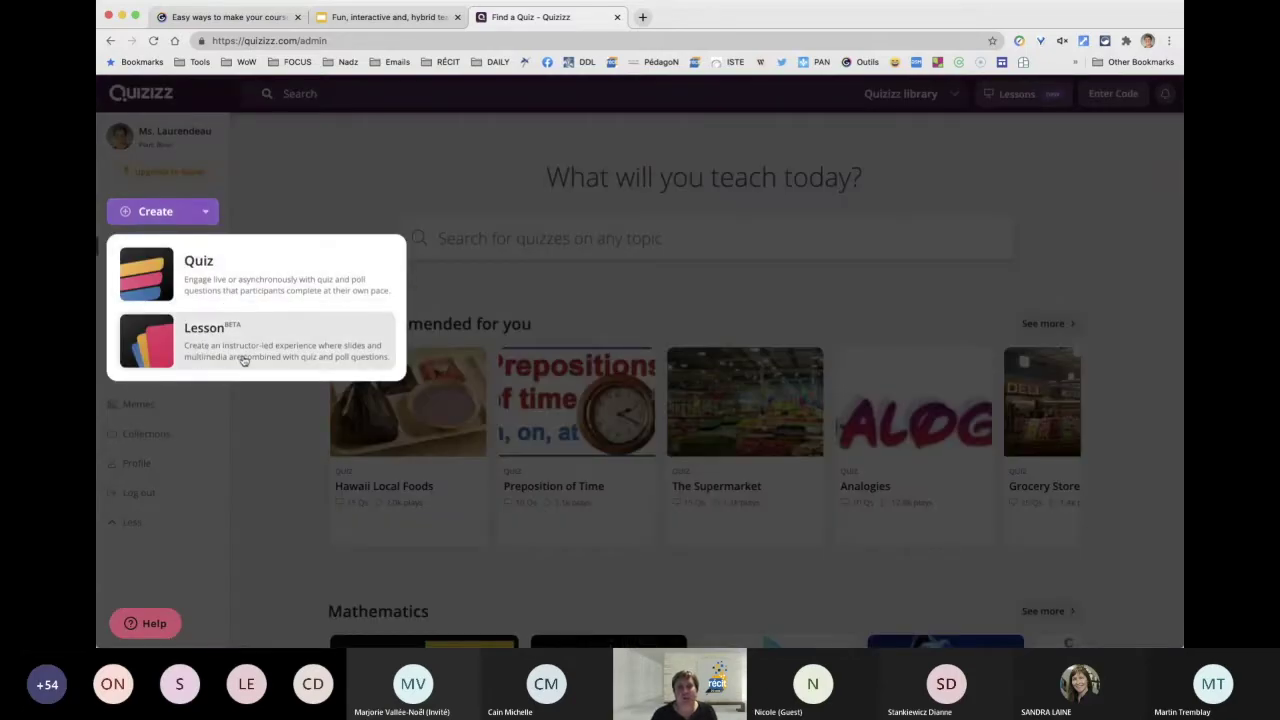
left_click(296, 300)
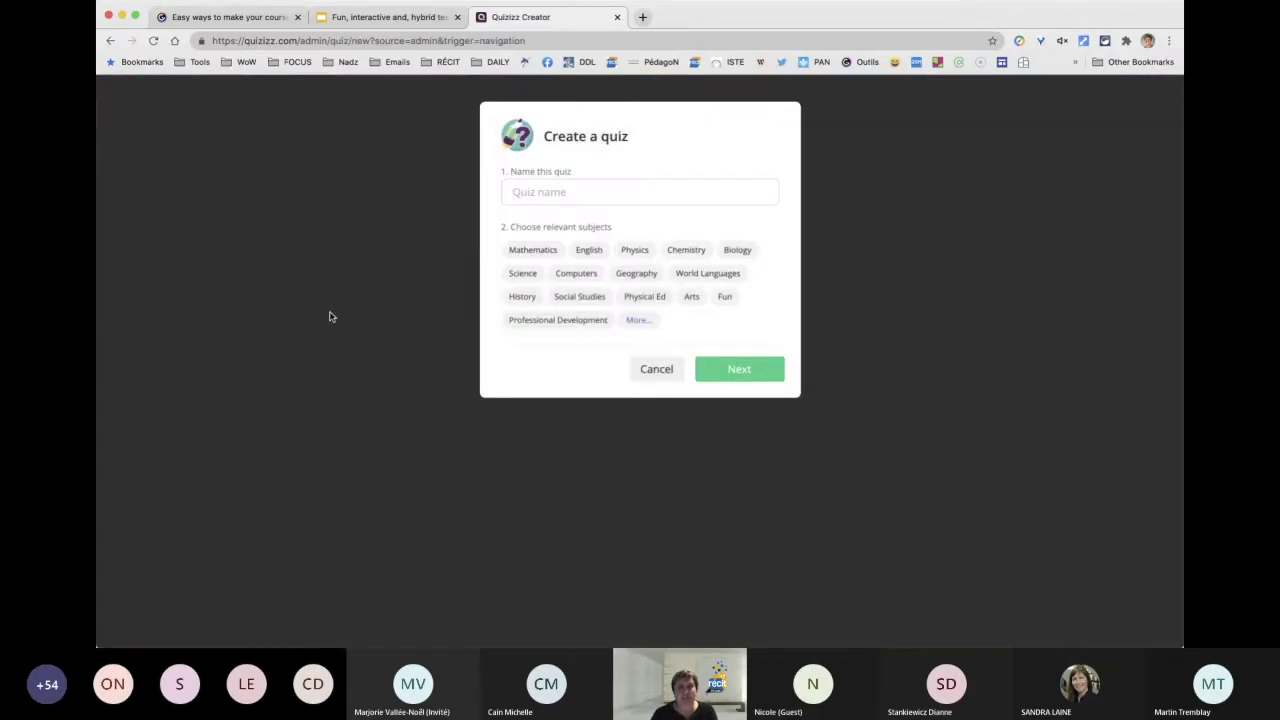
type("TEst")
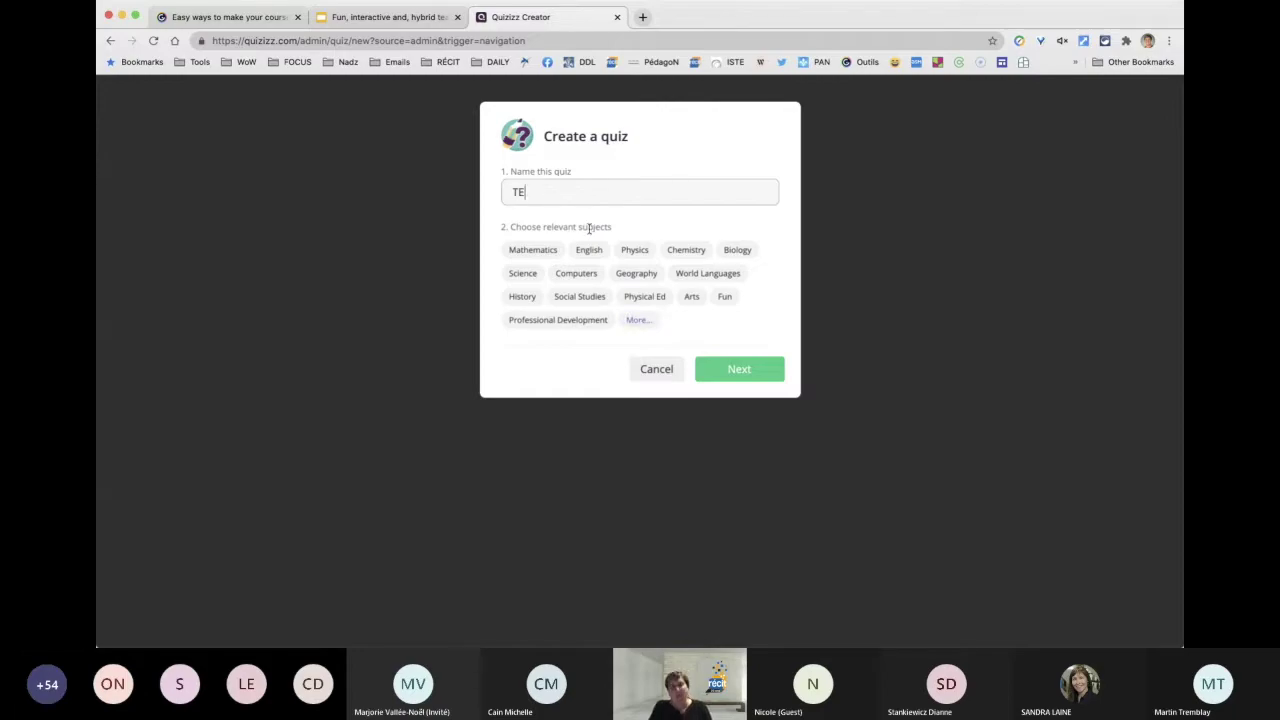
left_click(739, 371)
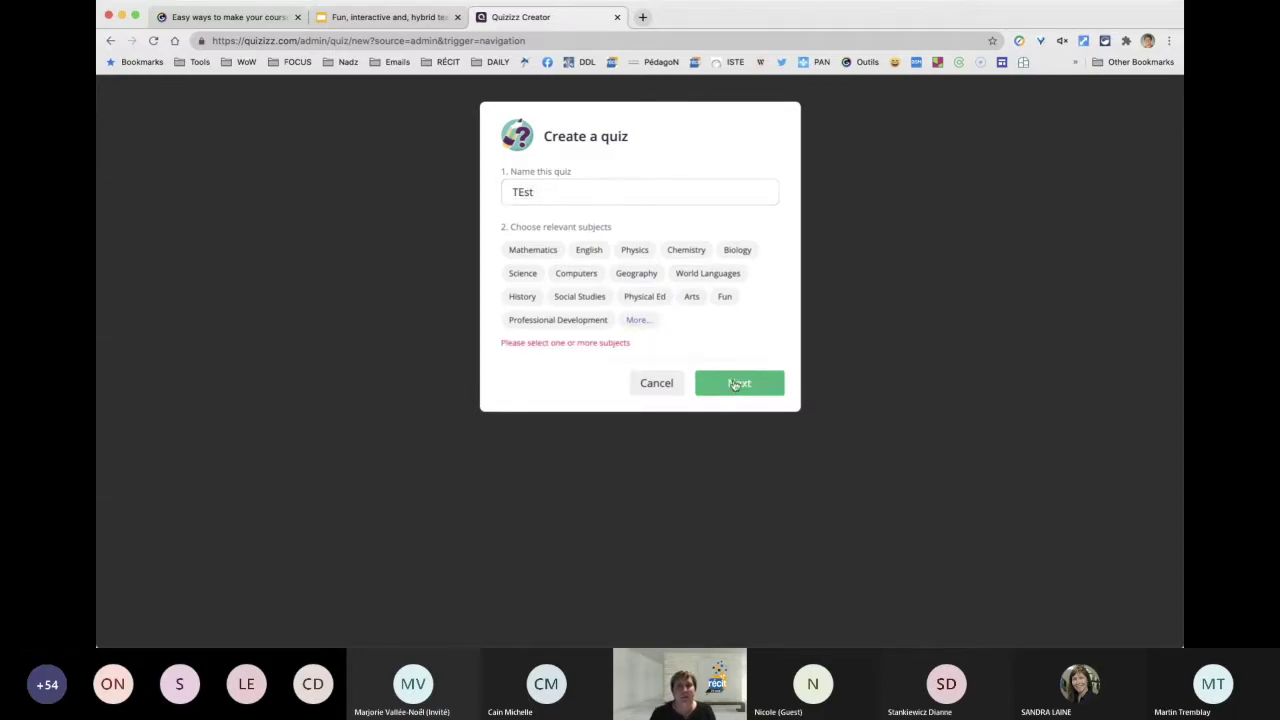
left_click(648, 285)
left_click(752, 370)
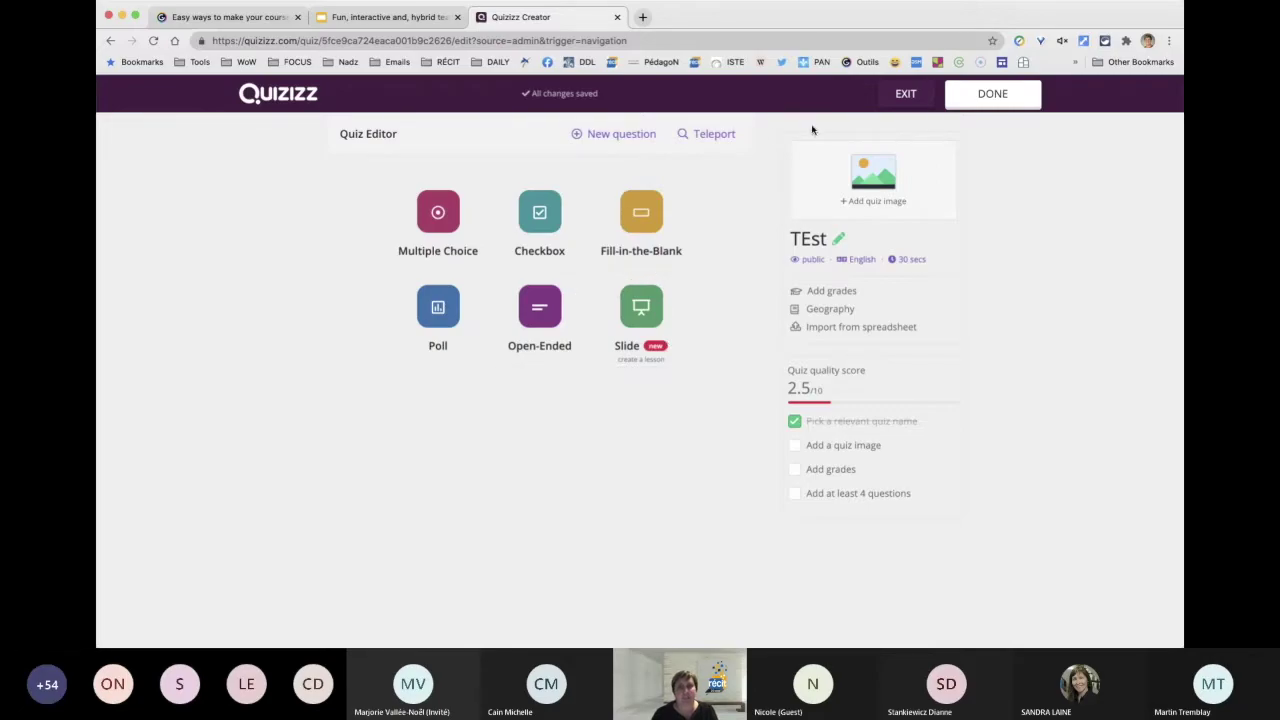
left_click(905, 94)
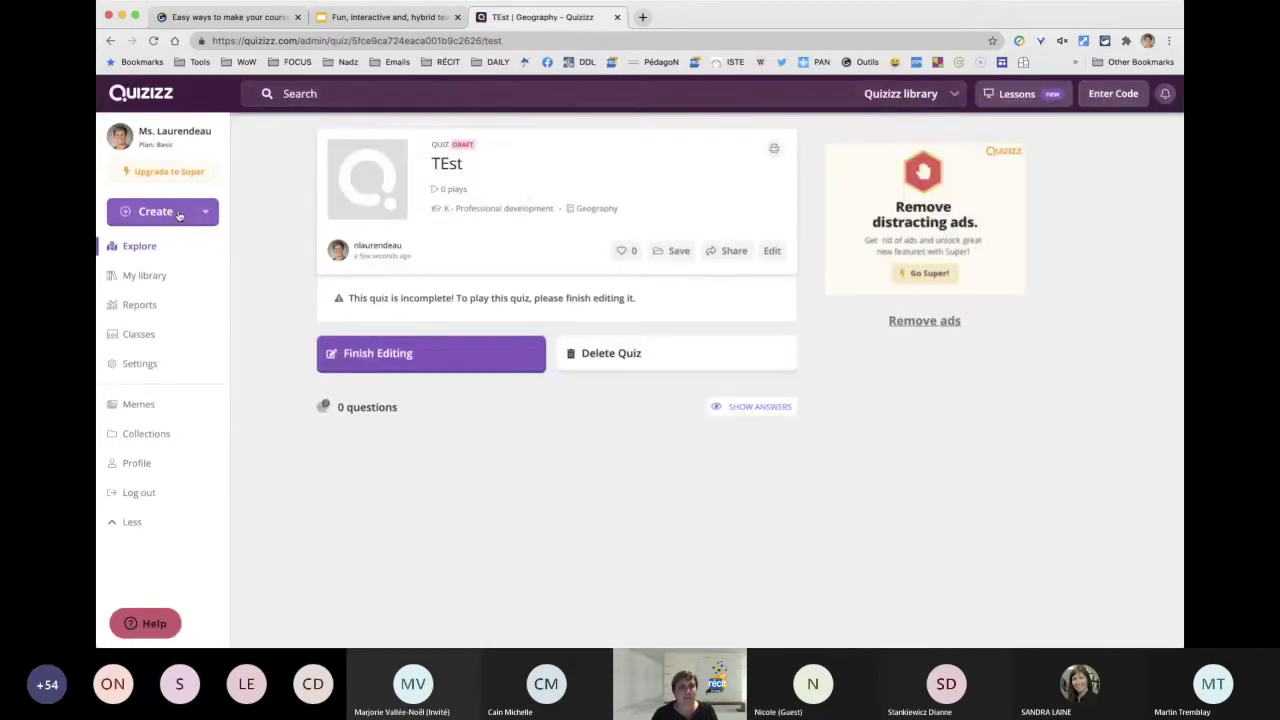
Step: Create a new Quizizz lesson titled "test" with English as its subject
left_click(211, 213)
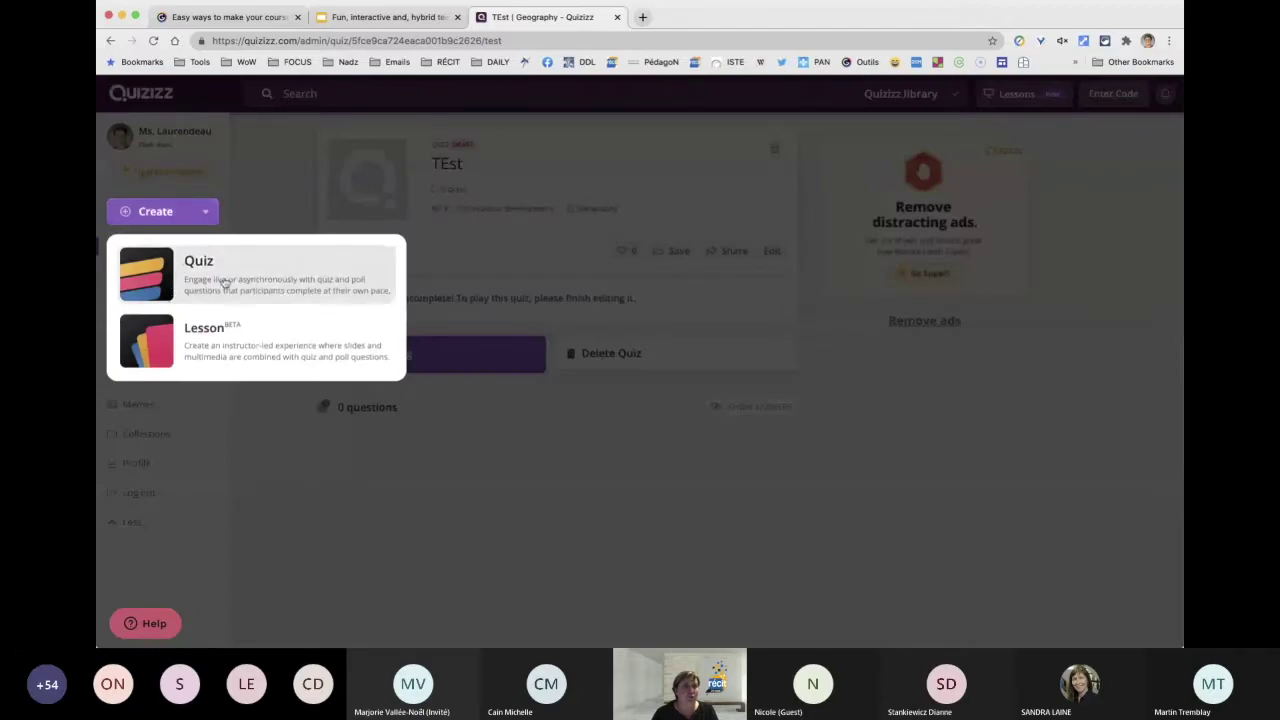
left_click(214, 341)
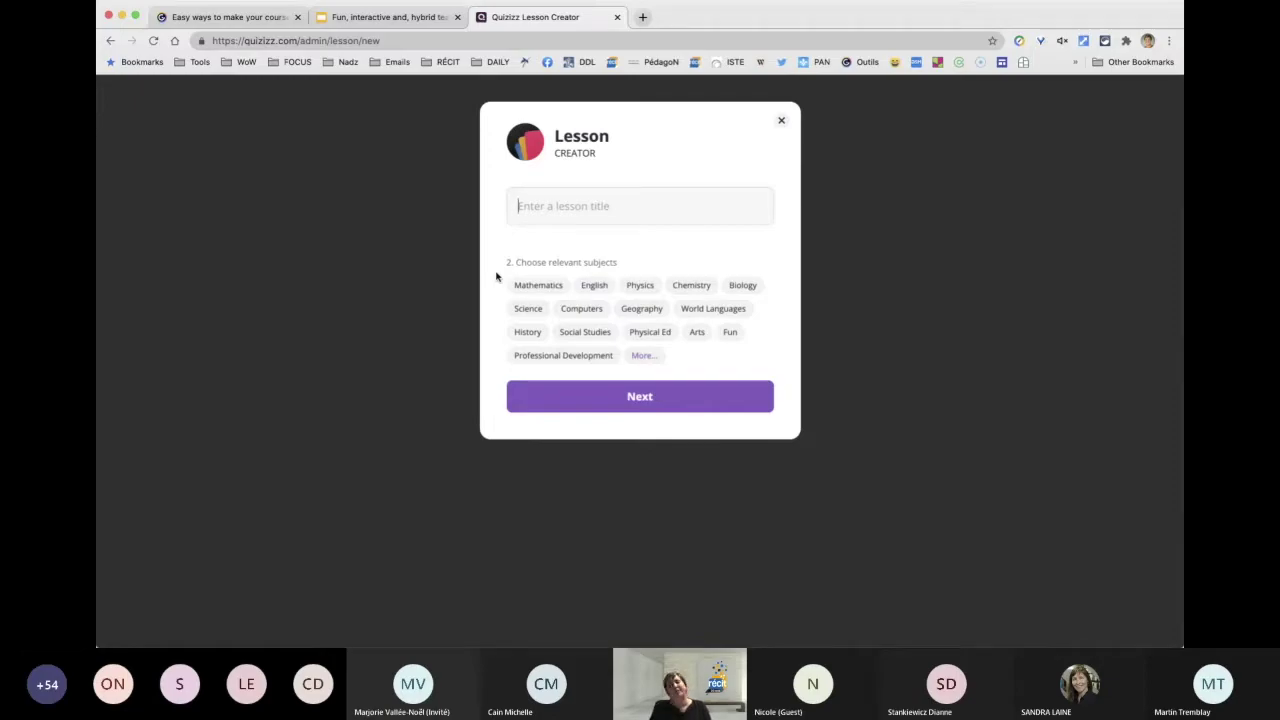
type("test")
left_click(594, 285)
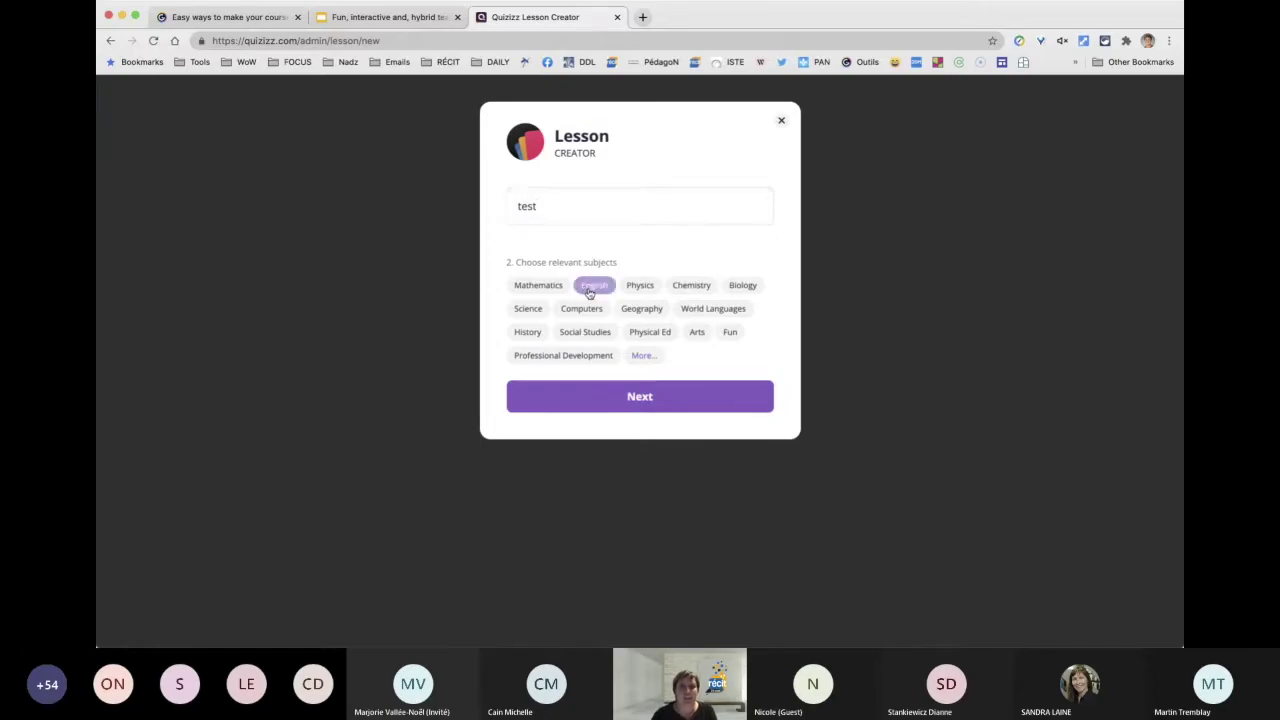
left_click(641, 397)
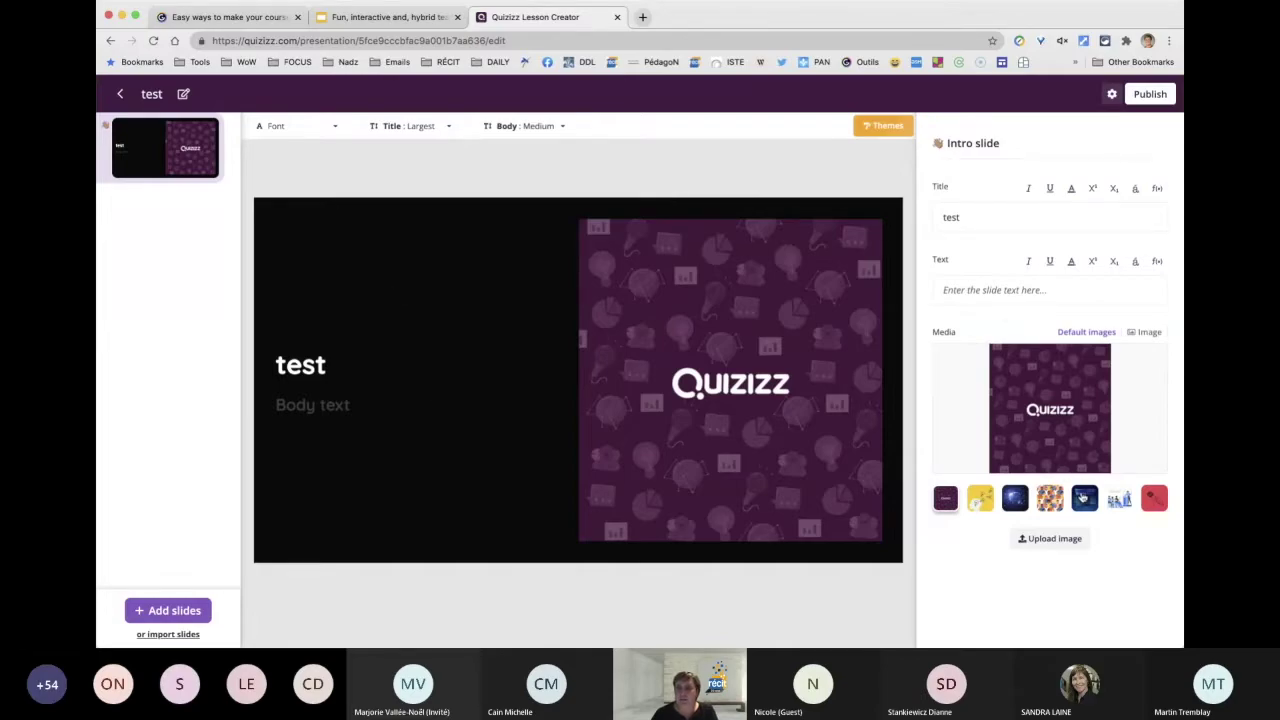
Step: Set the intro slide's picture to the default blue laptop image and select the slide's title text
left_click(1084, 497)
left_click(331, 366)
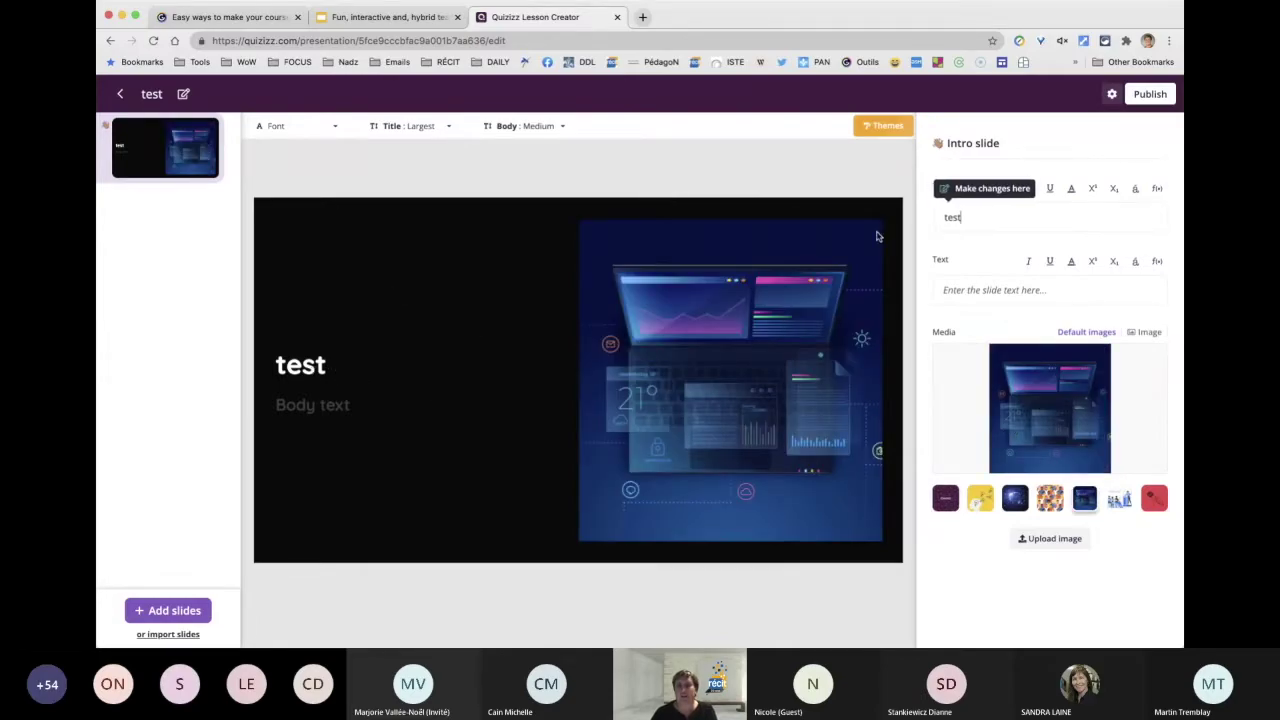
left_click_drag(976, 217, 934, 225)
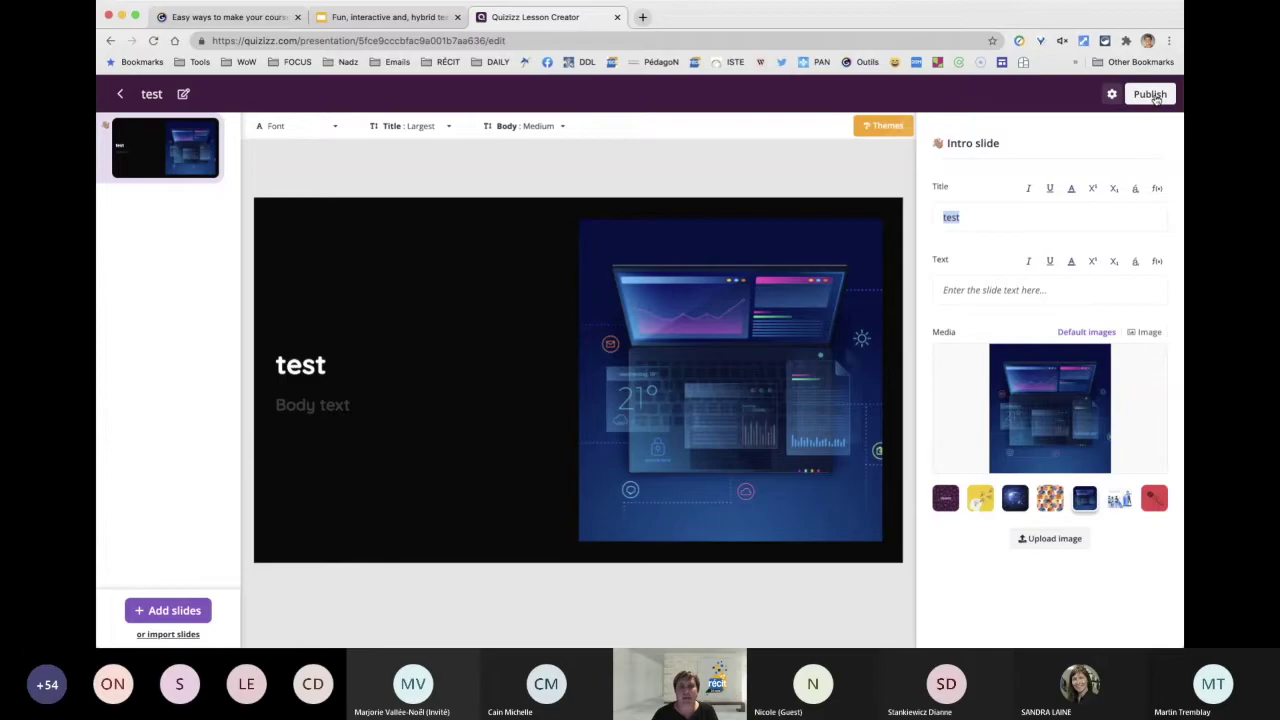
Step: Add a blank Checkbox question slide after the intro slide and try to publish the lesson
left_click(156, 614)
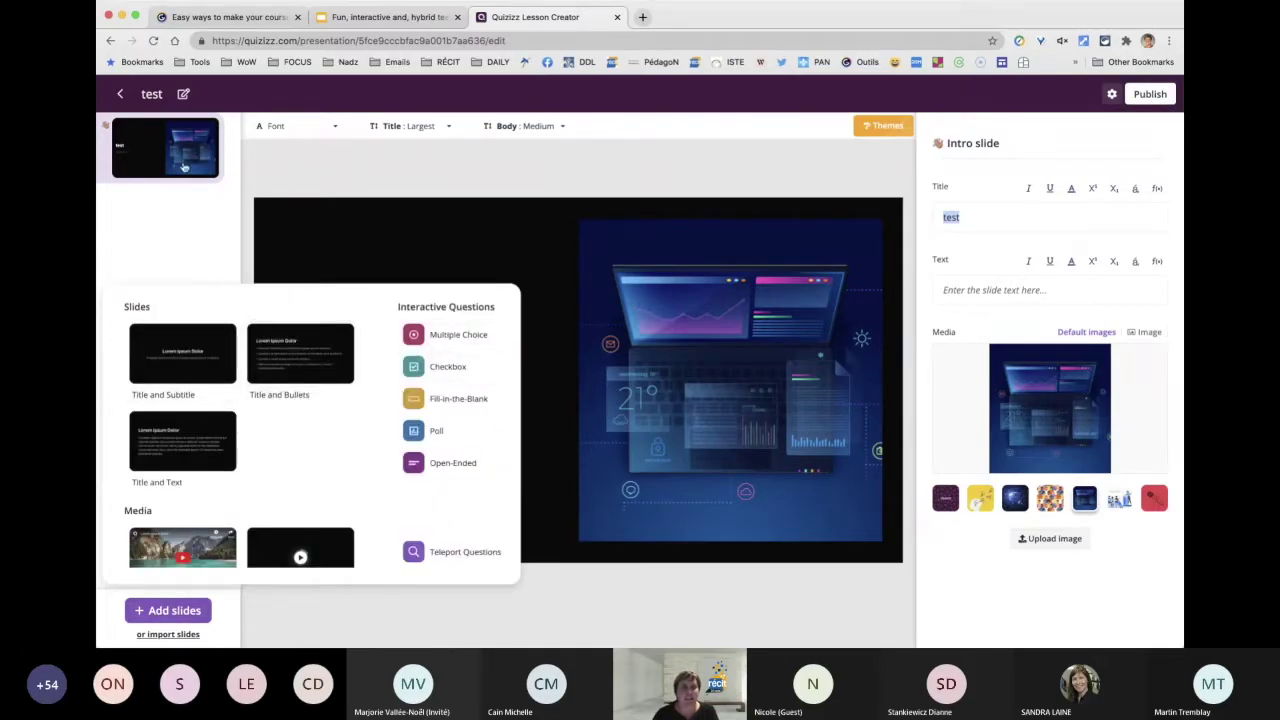
left_click(447, 367)
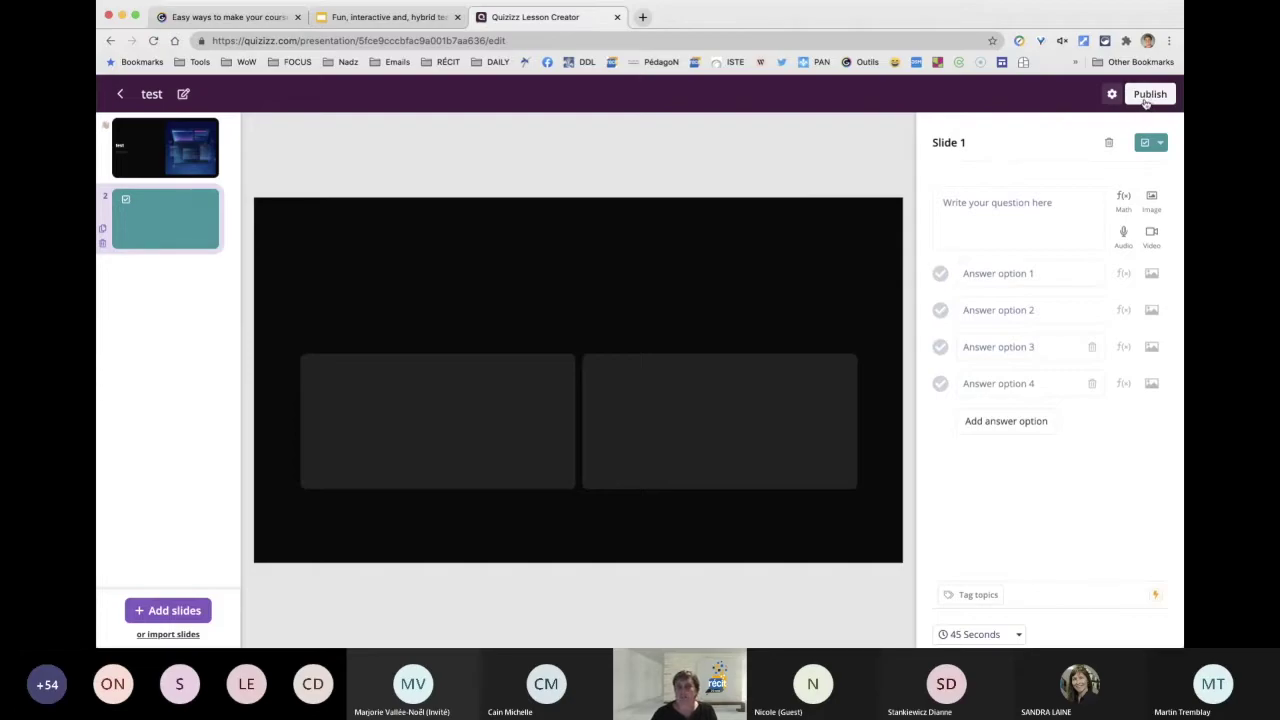
left_click(1148, 95)
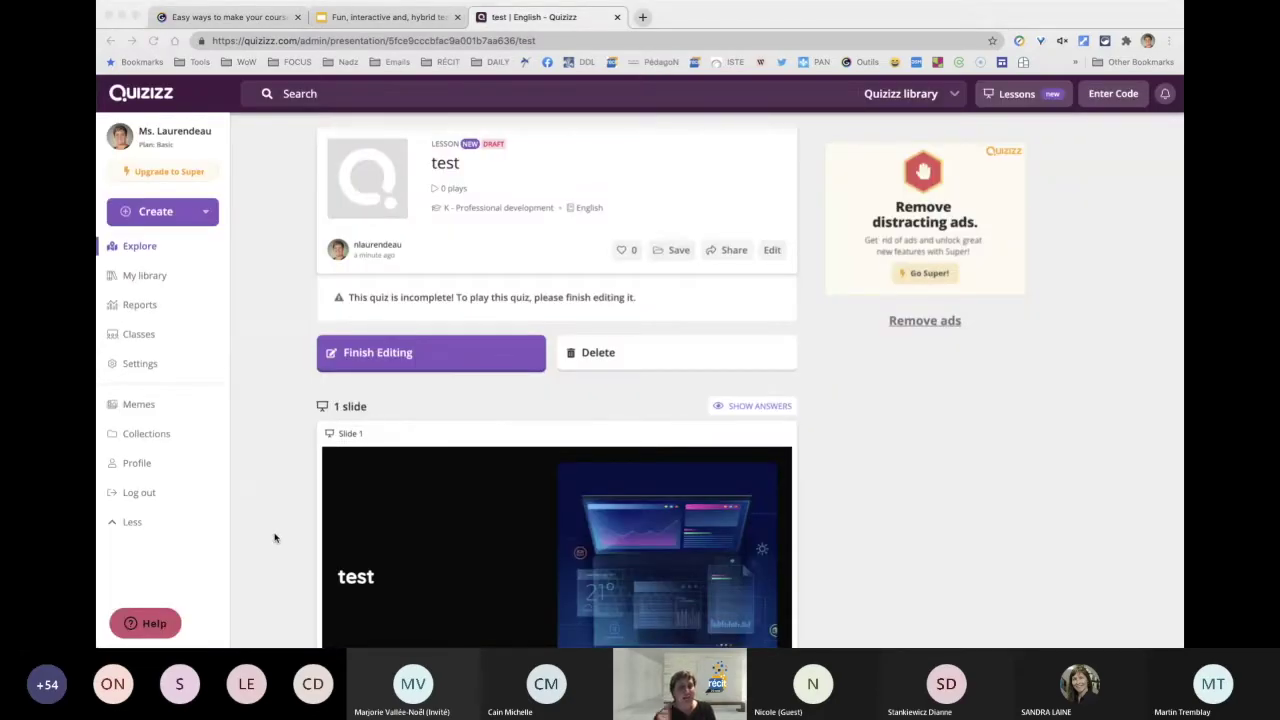